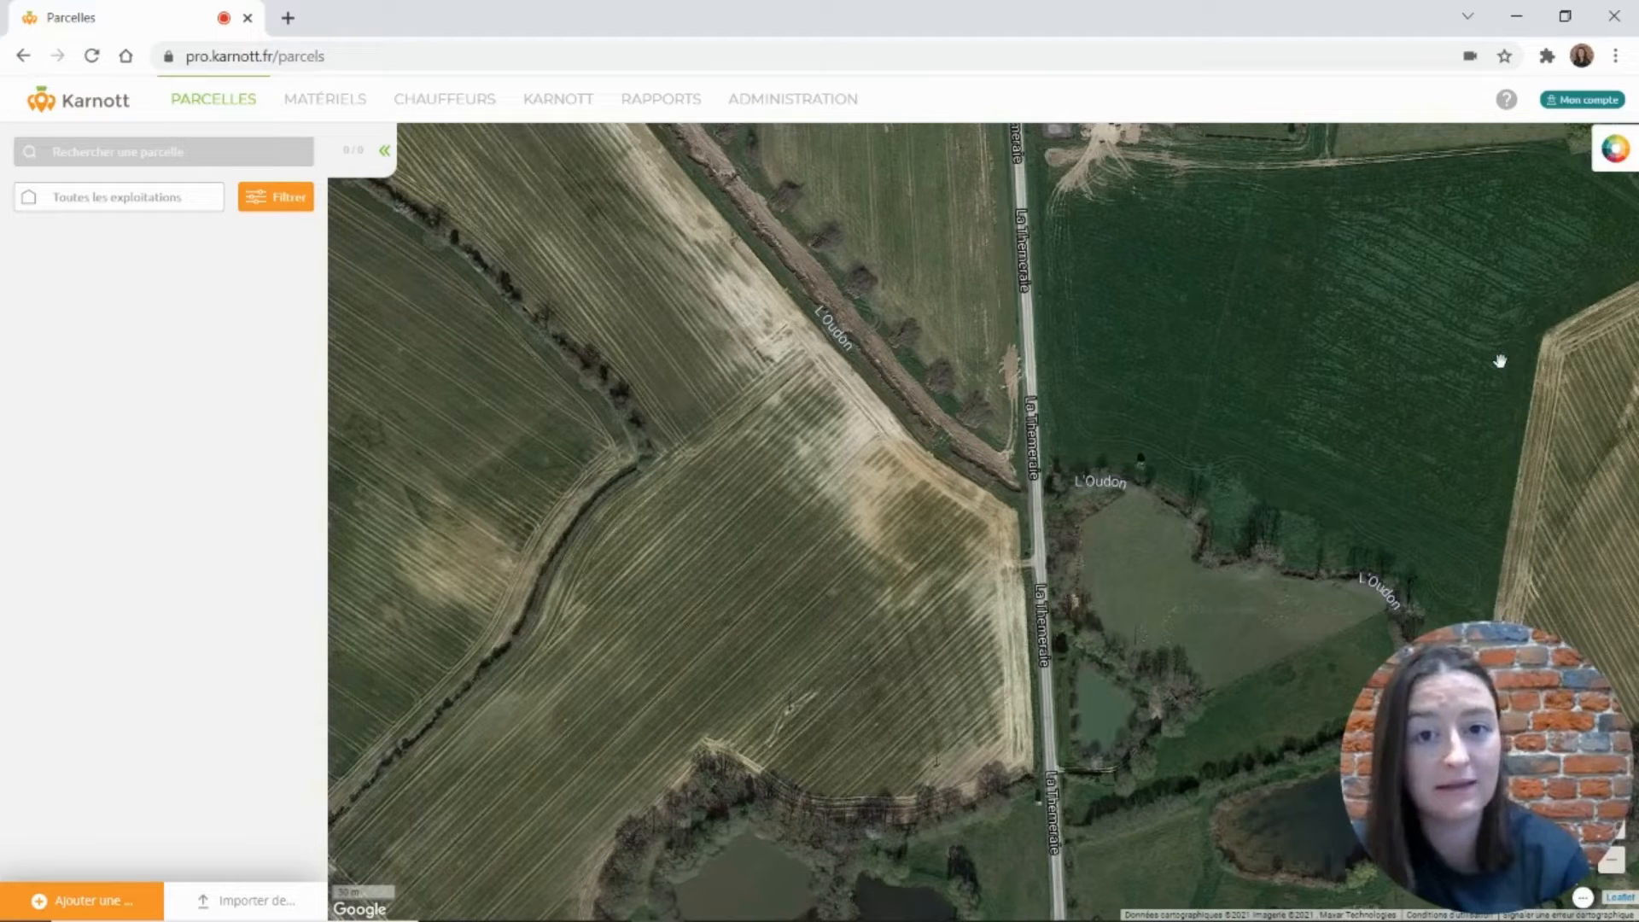
Step: Search the Karnott help centre for "Telepac" and open the article on downloading parcels from Télépac
click(1507, 102)
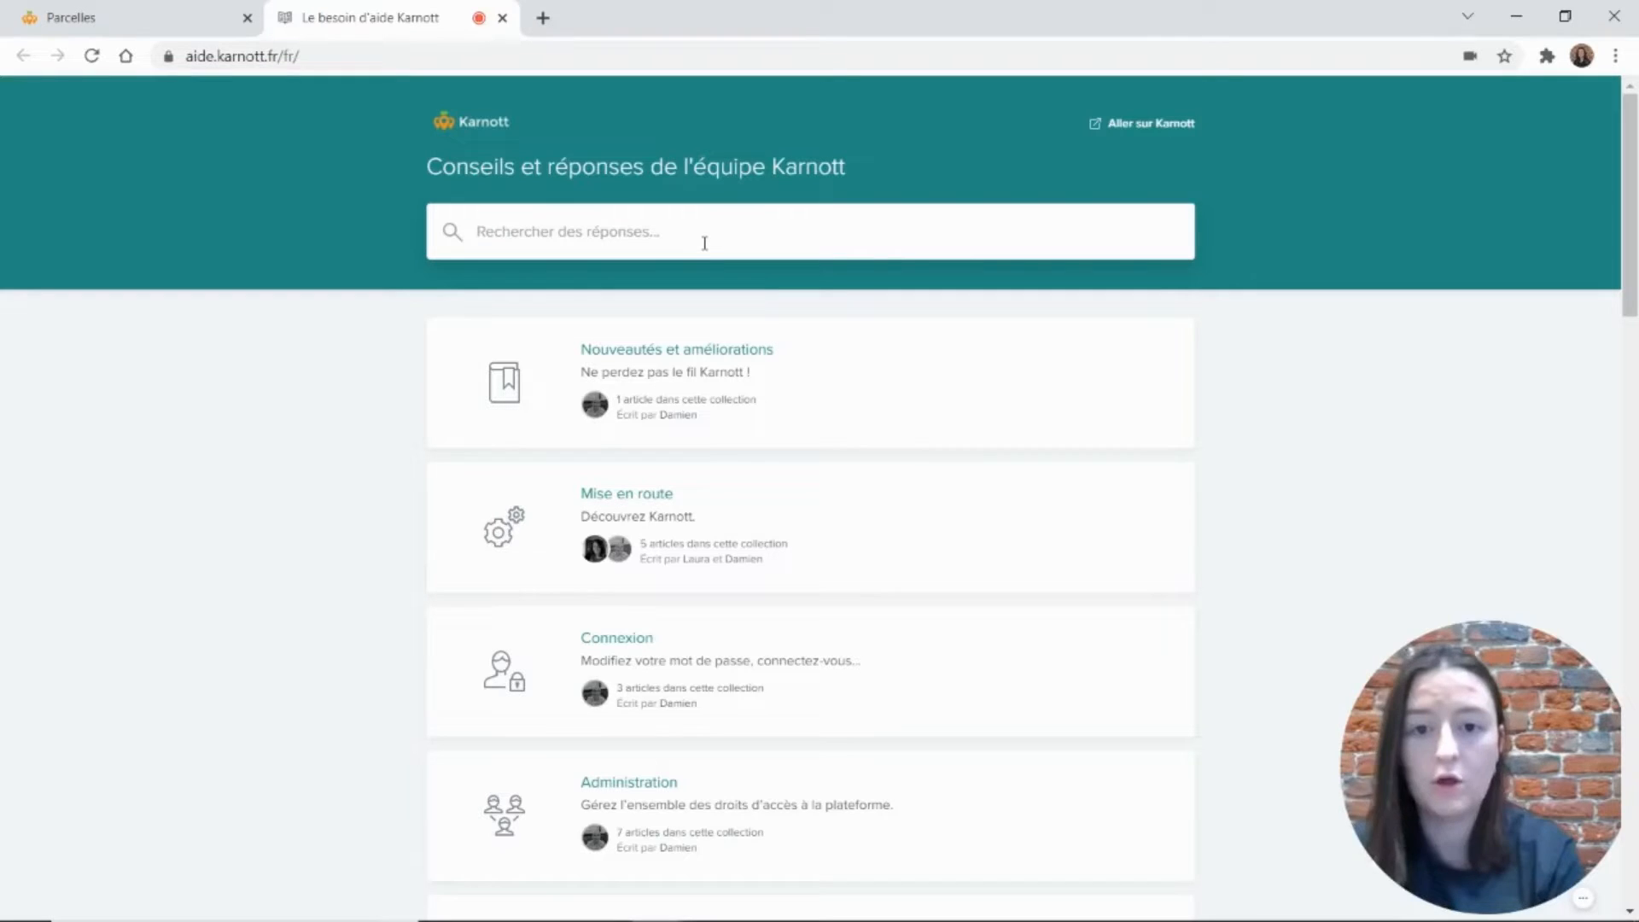
text(Te)
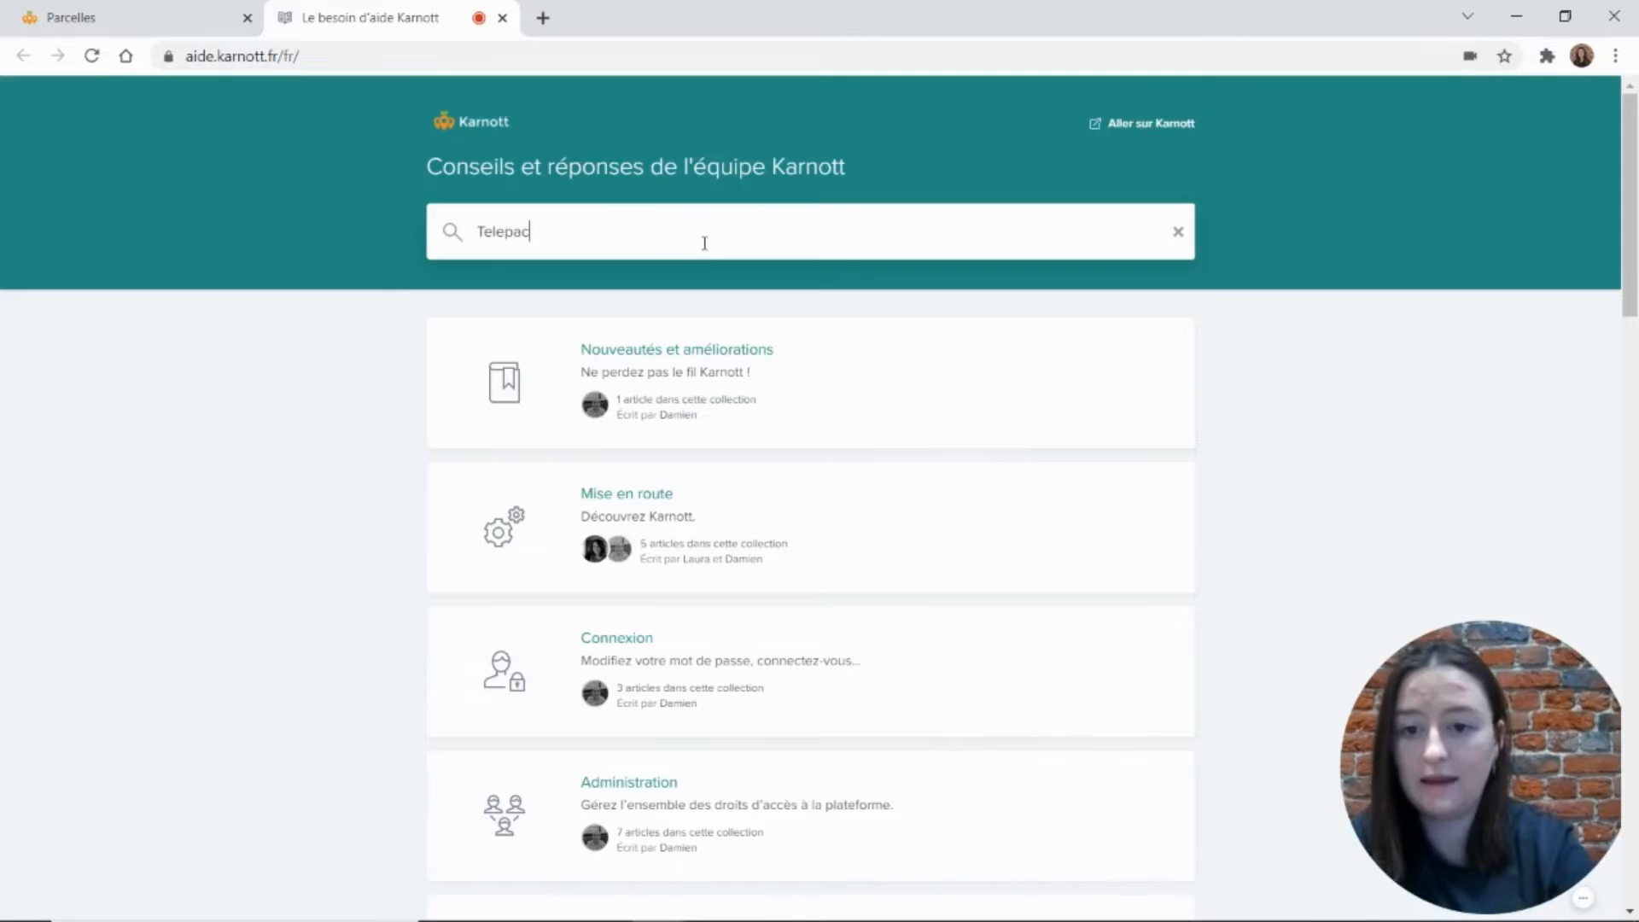
text(lepac)
key(Return)
scroll(566, 501, down, 5)
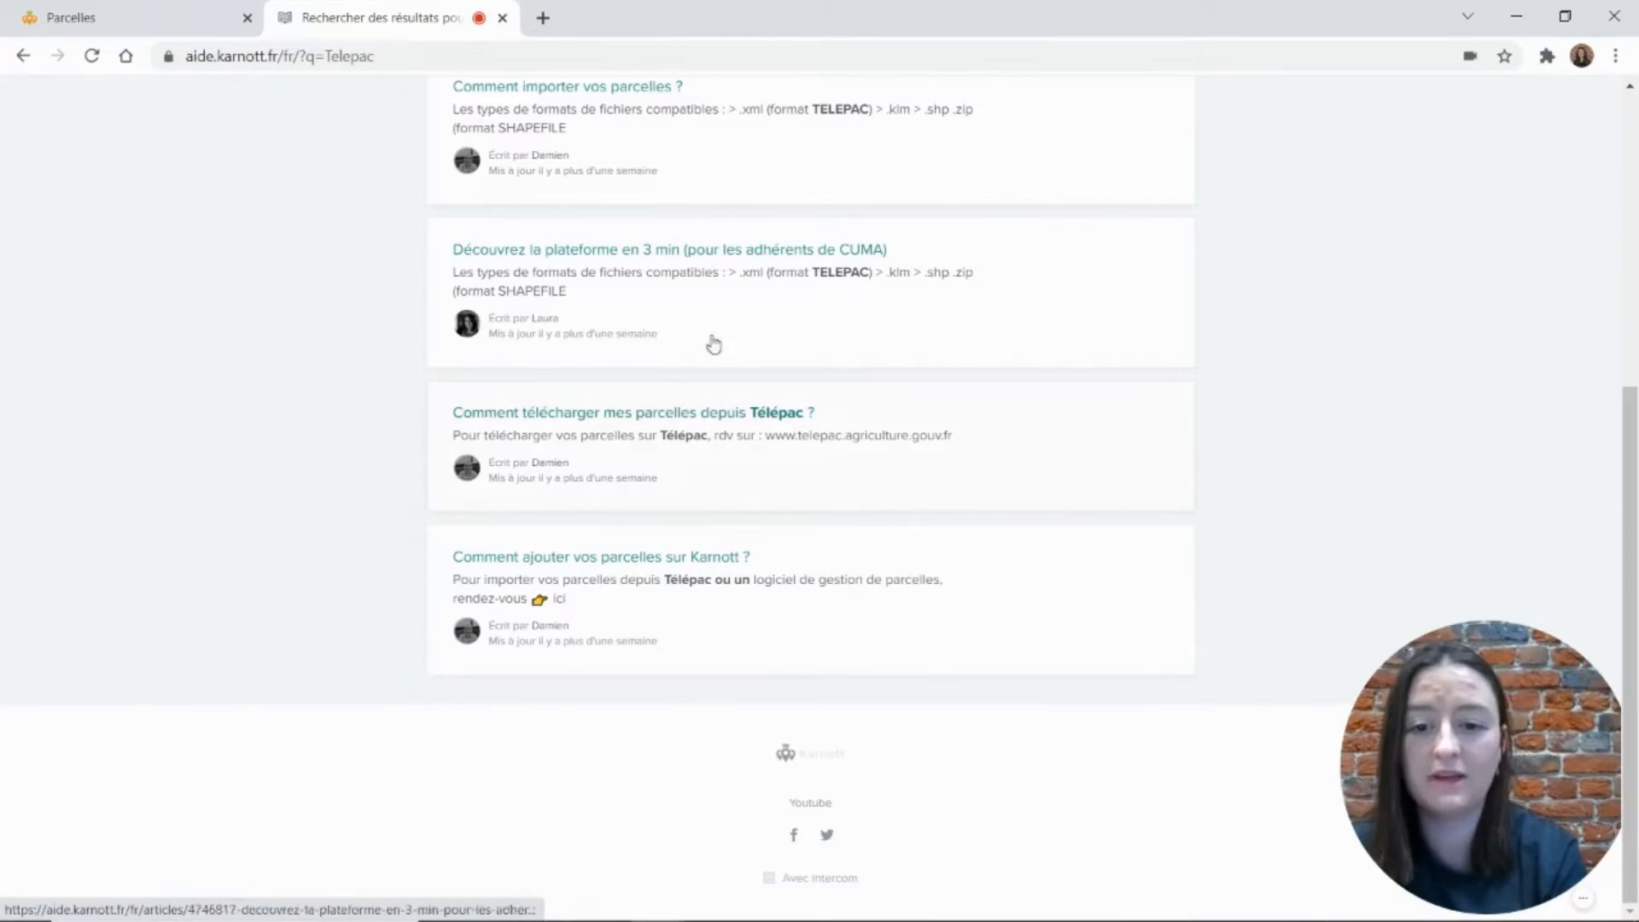
click(752, 421)
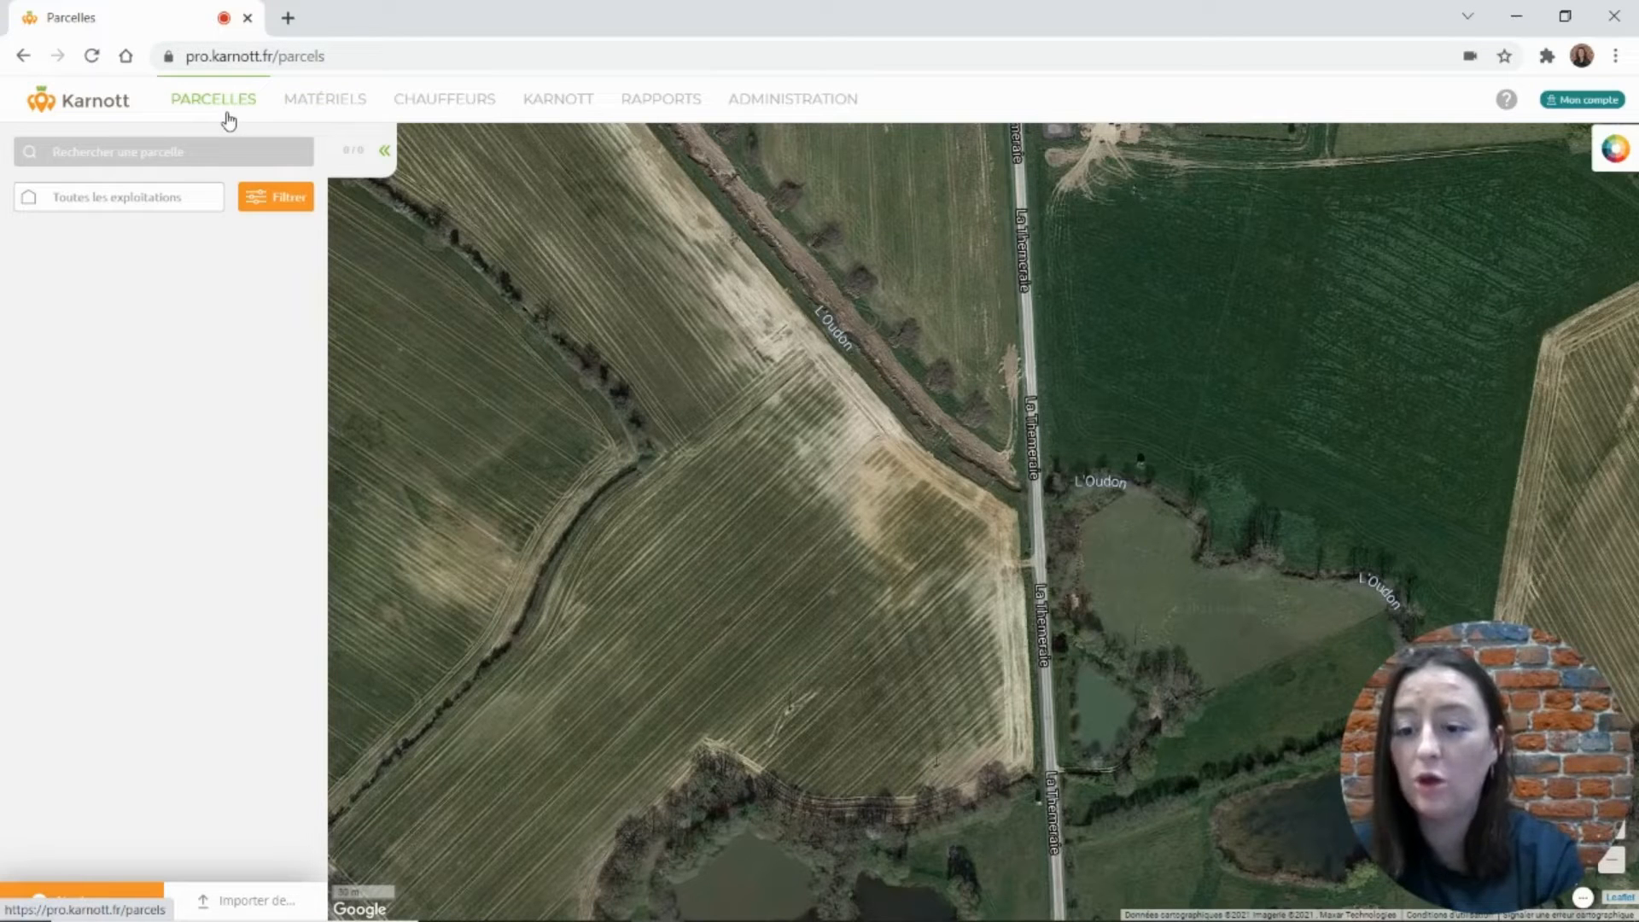
Step: Import the parcels from Parcellaire.kml into the exploitation Ferme de Servane
click(230, 909)
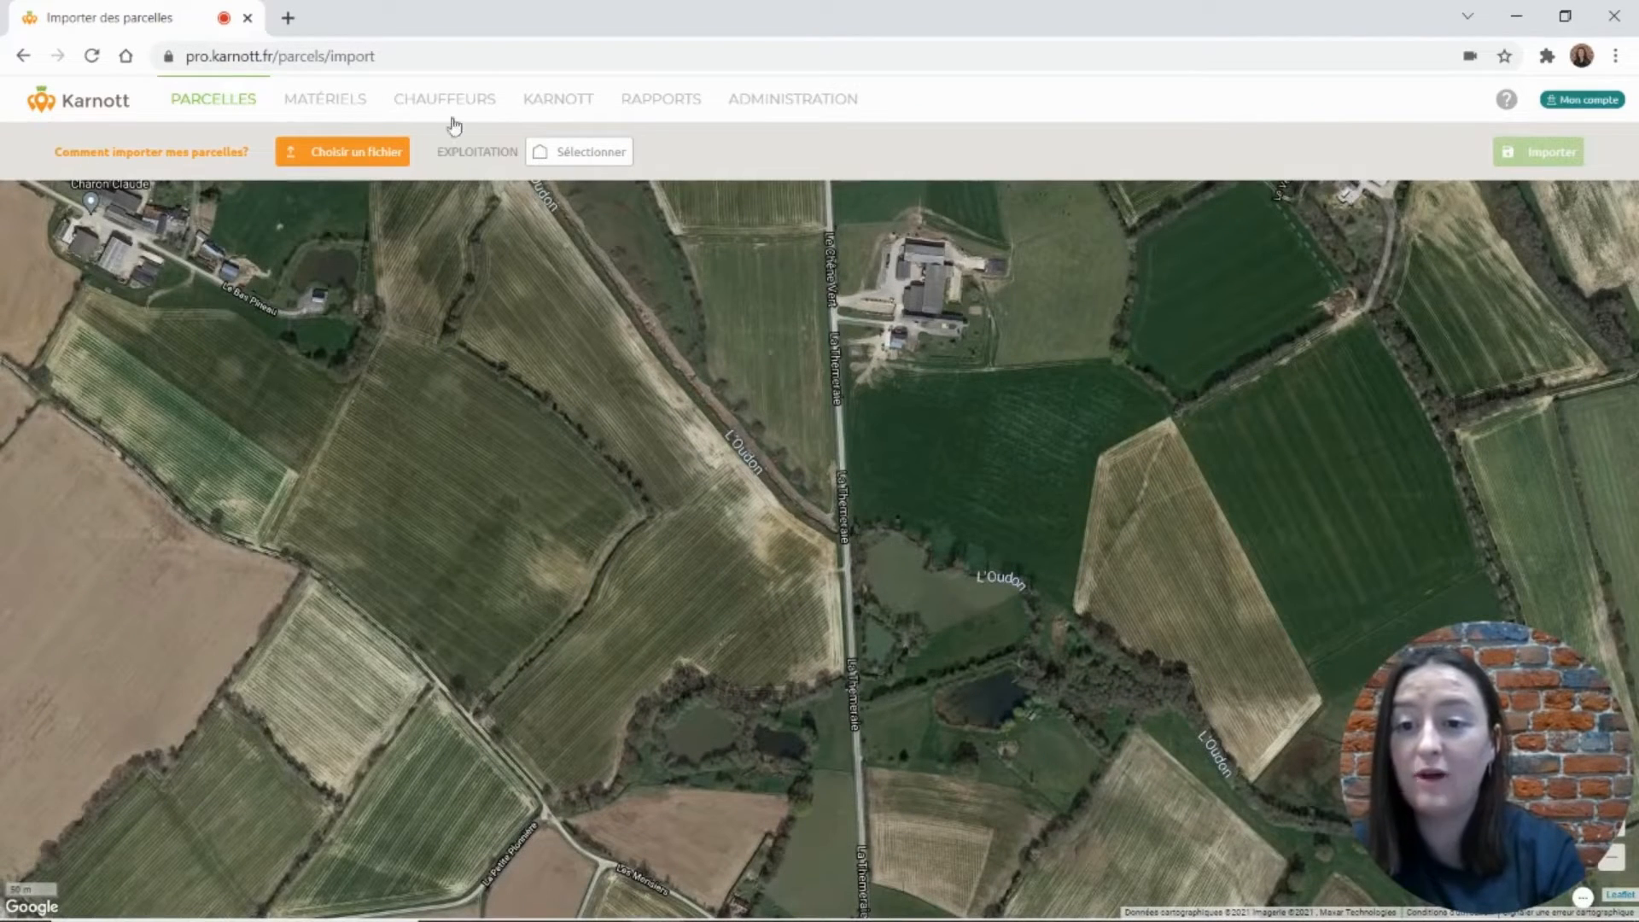
click(333, 162)
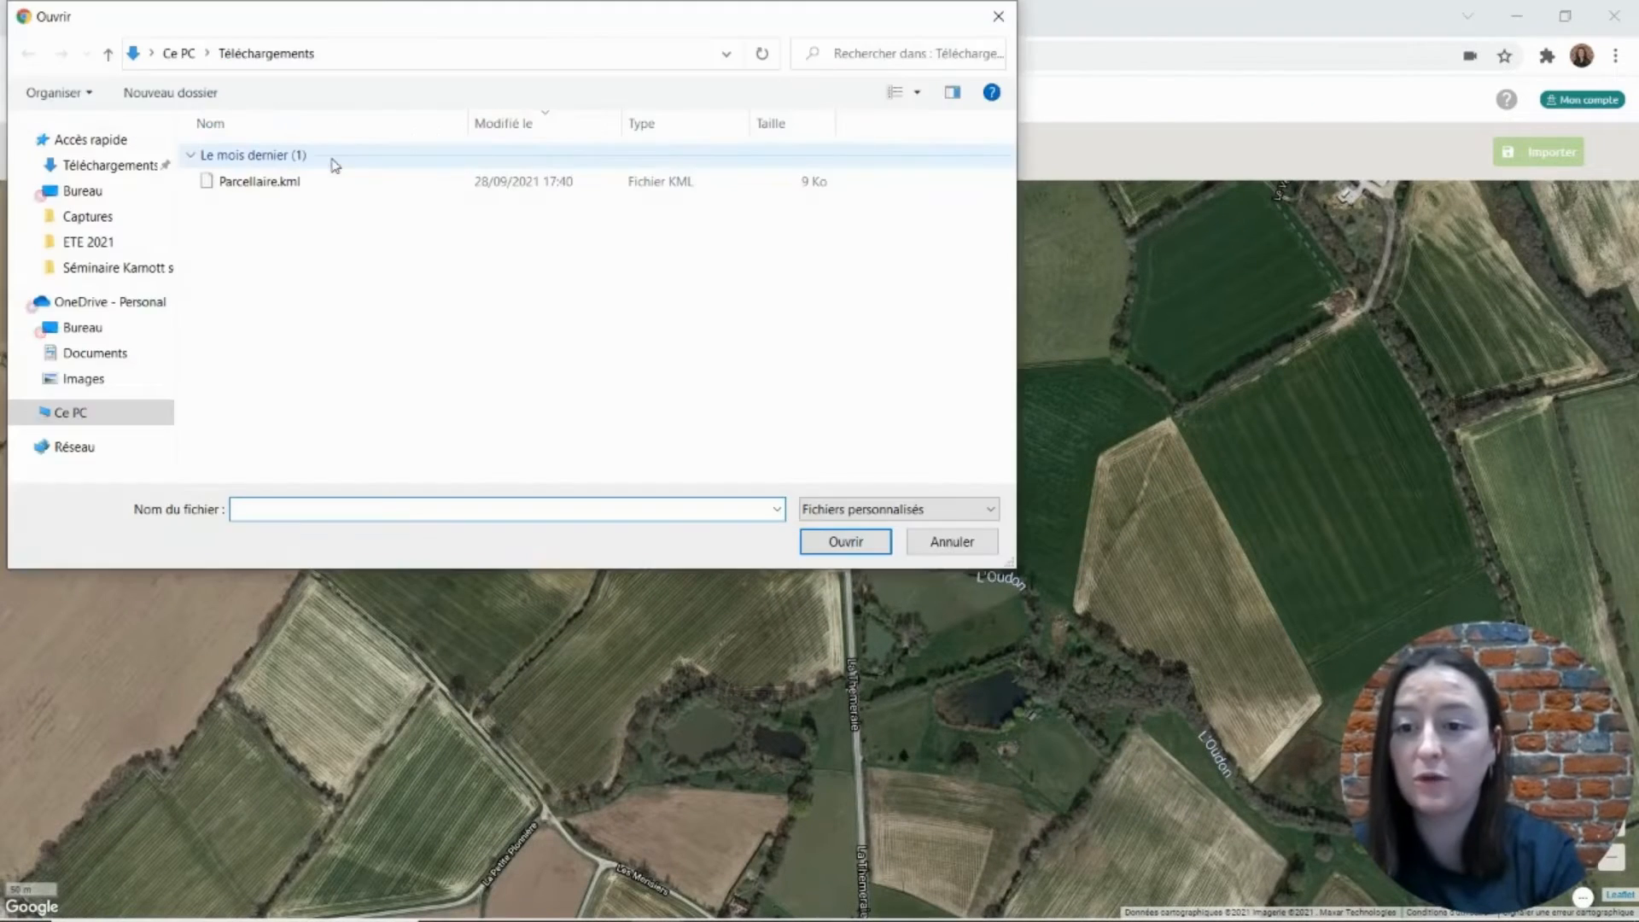
double_click(274, 184)
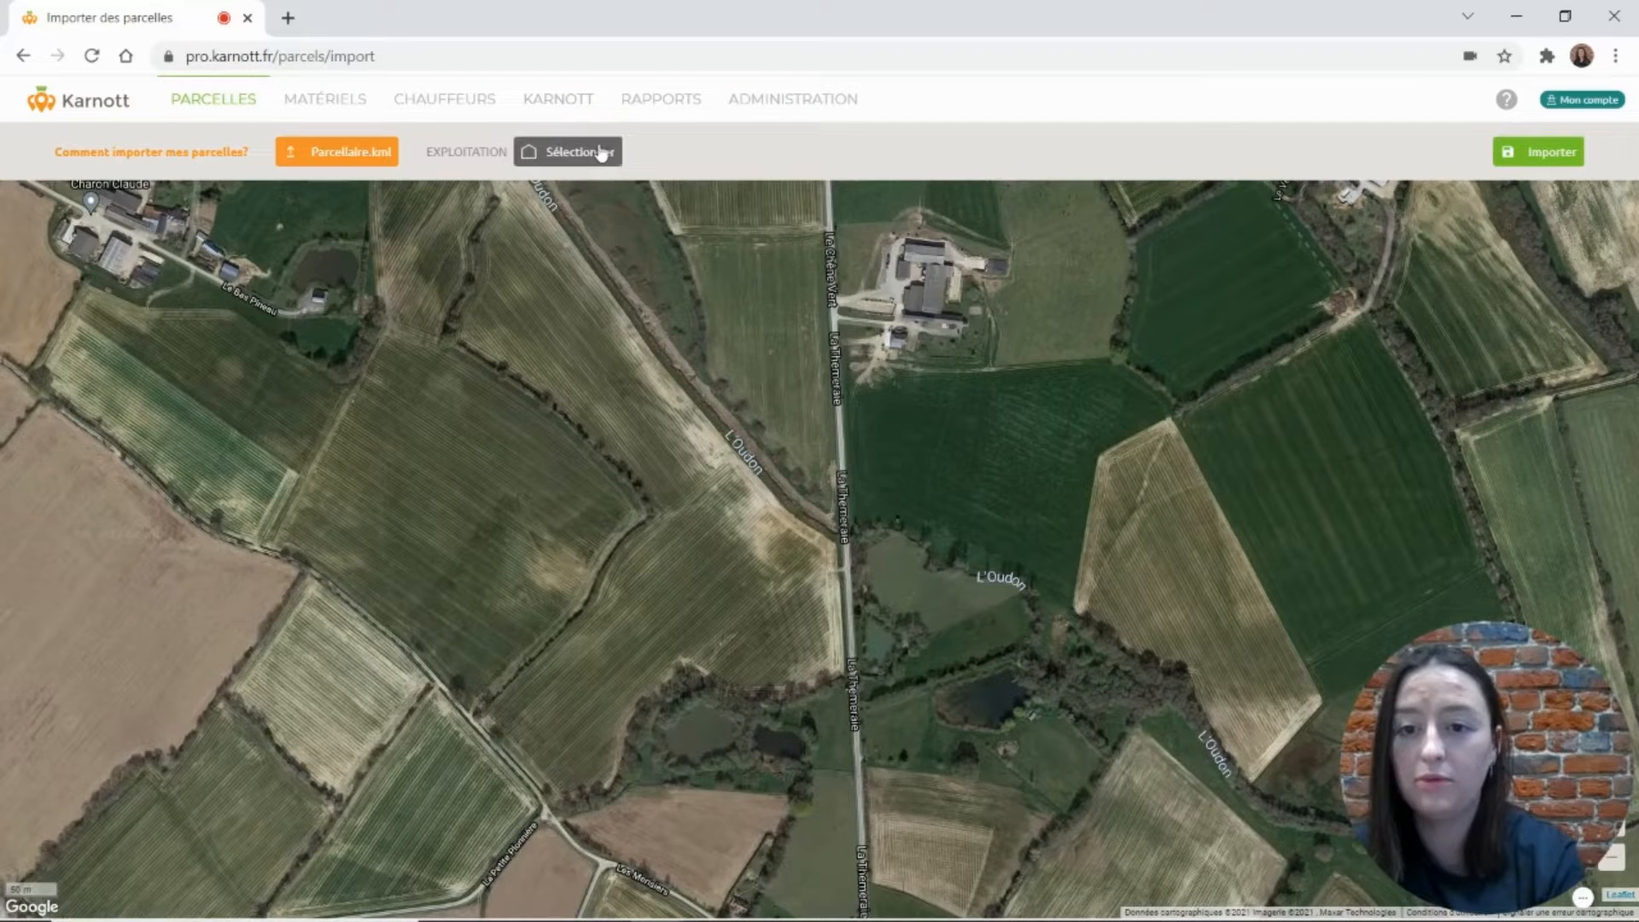
click(600, 152)
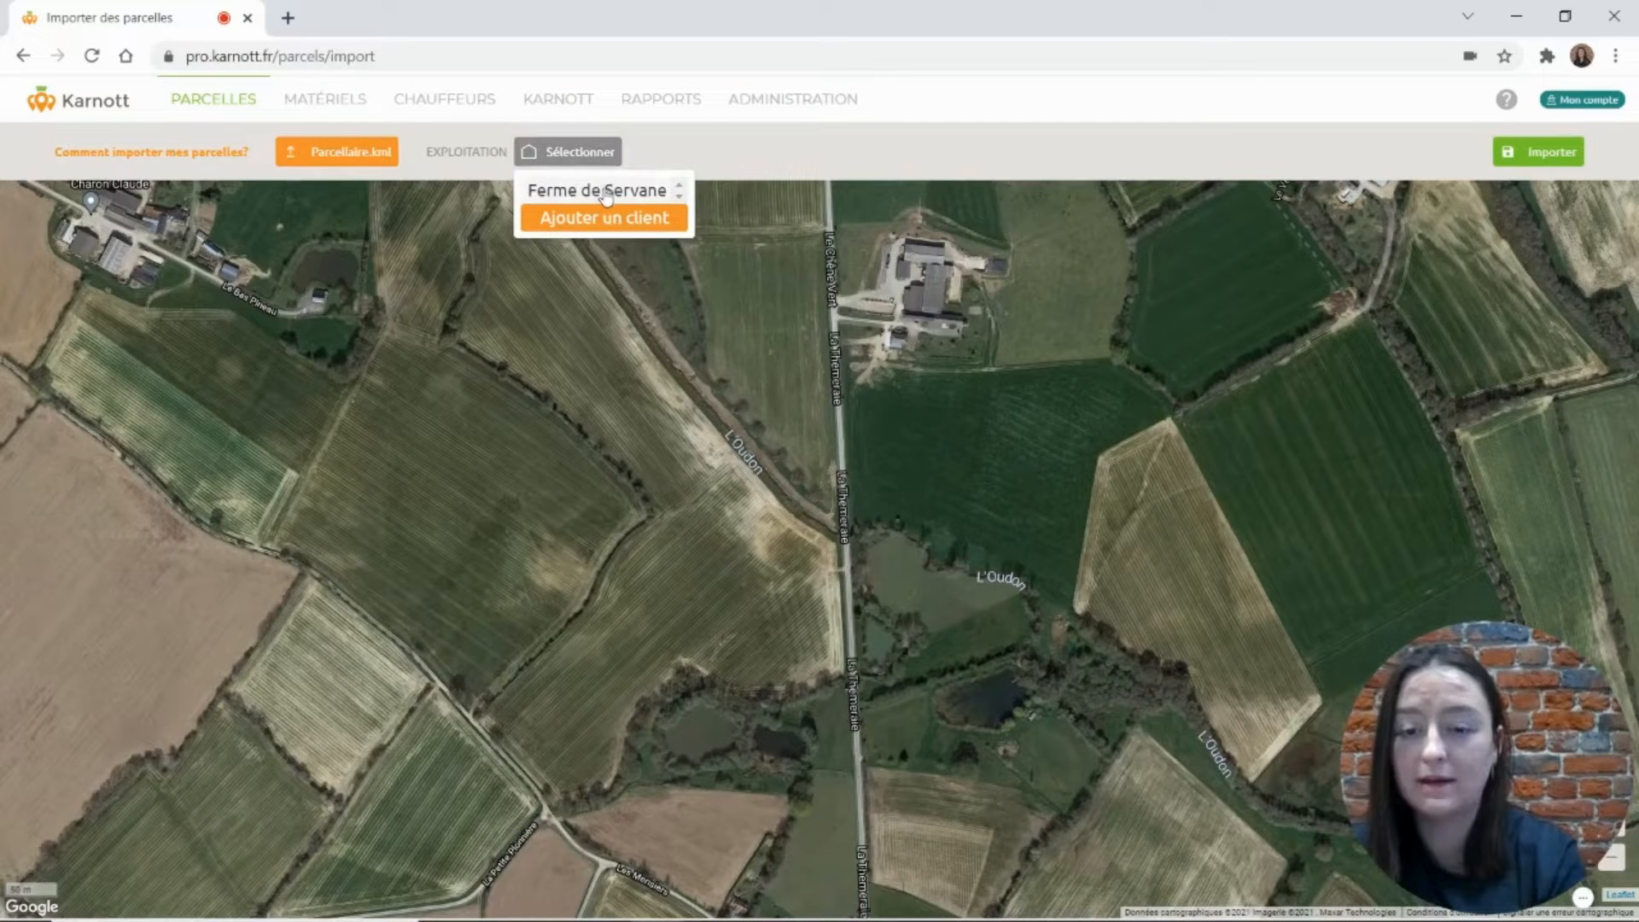
click(605, 192)
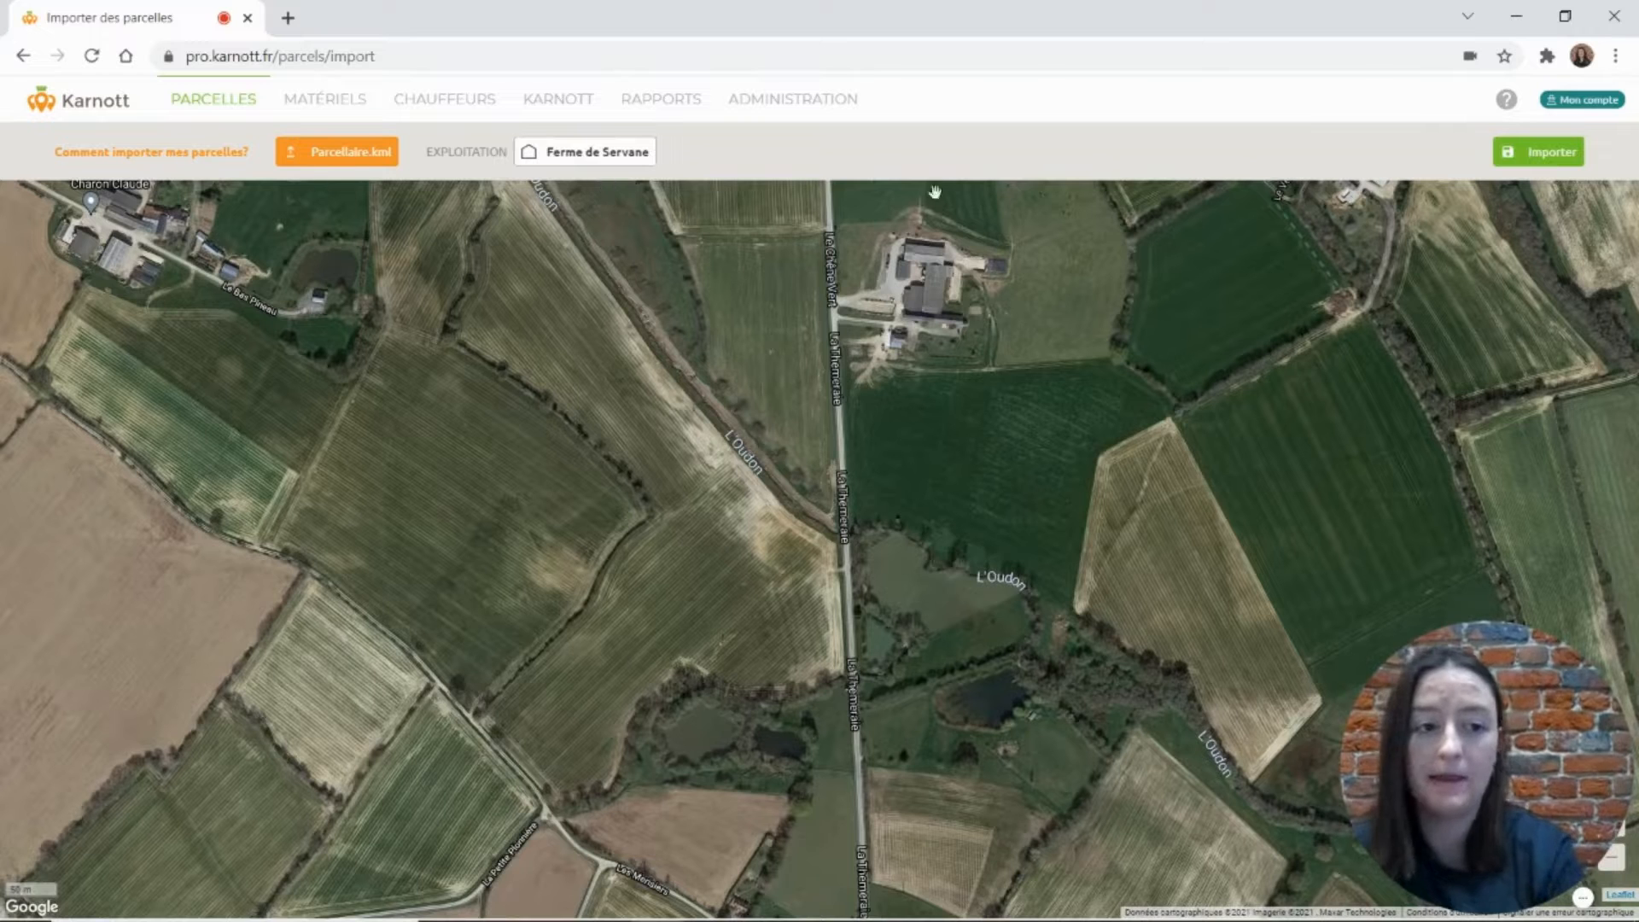
click(1527, 154)
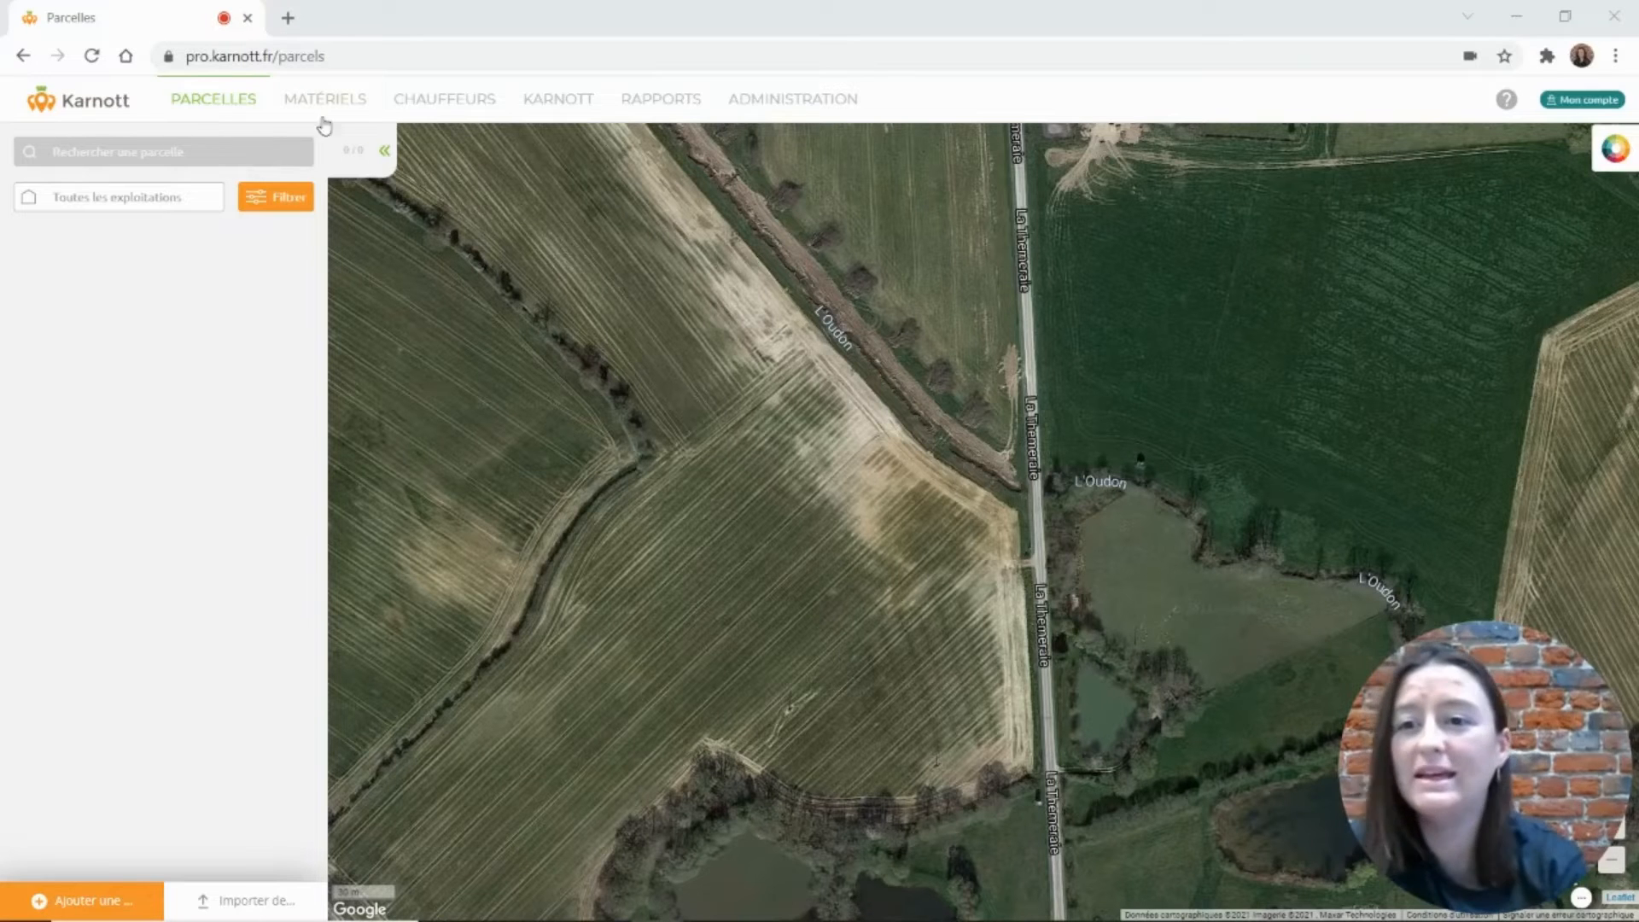
Step: Start adding parcels and select ilot - 3548768, ilot - 3548767 and ilot - 3590003 from the Registre parcellaire
click(215, 105)
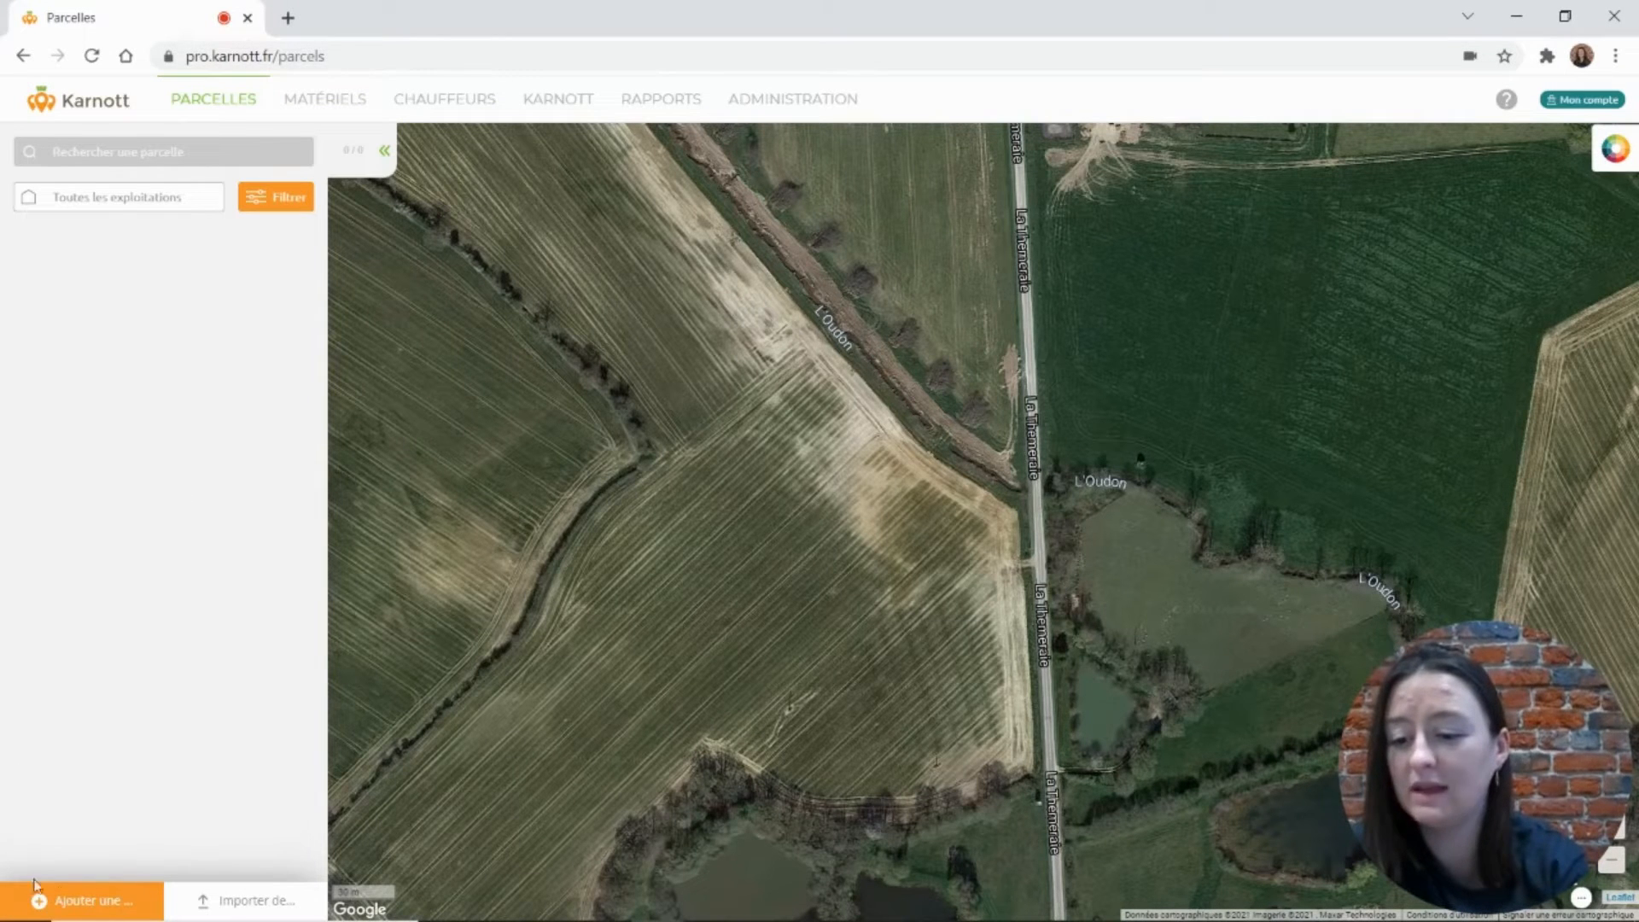
click(84, 899)
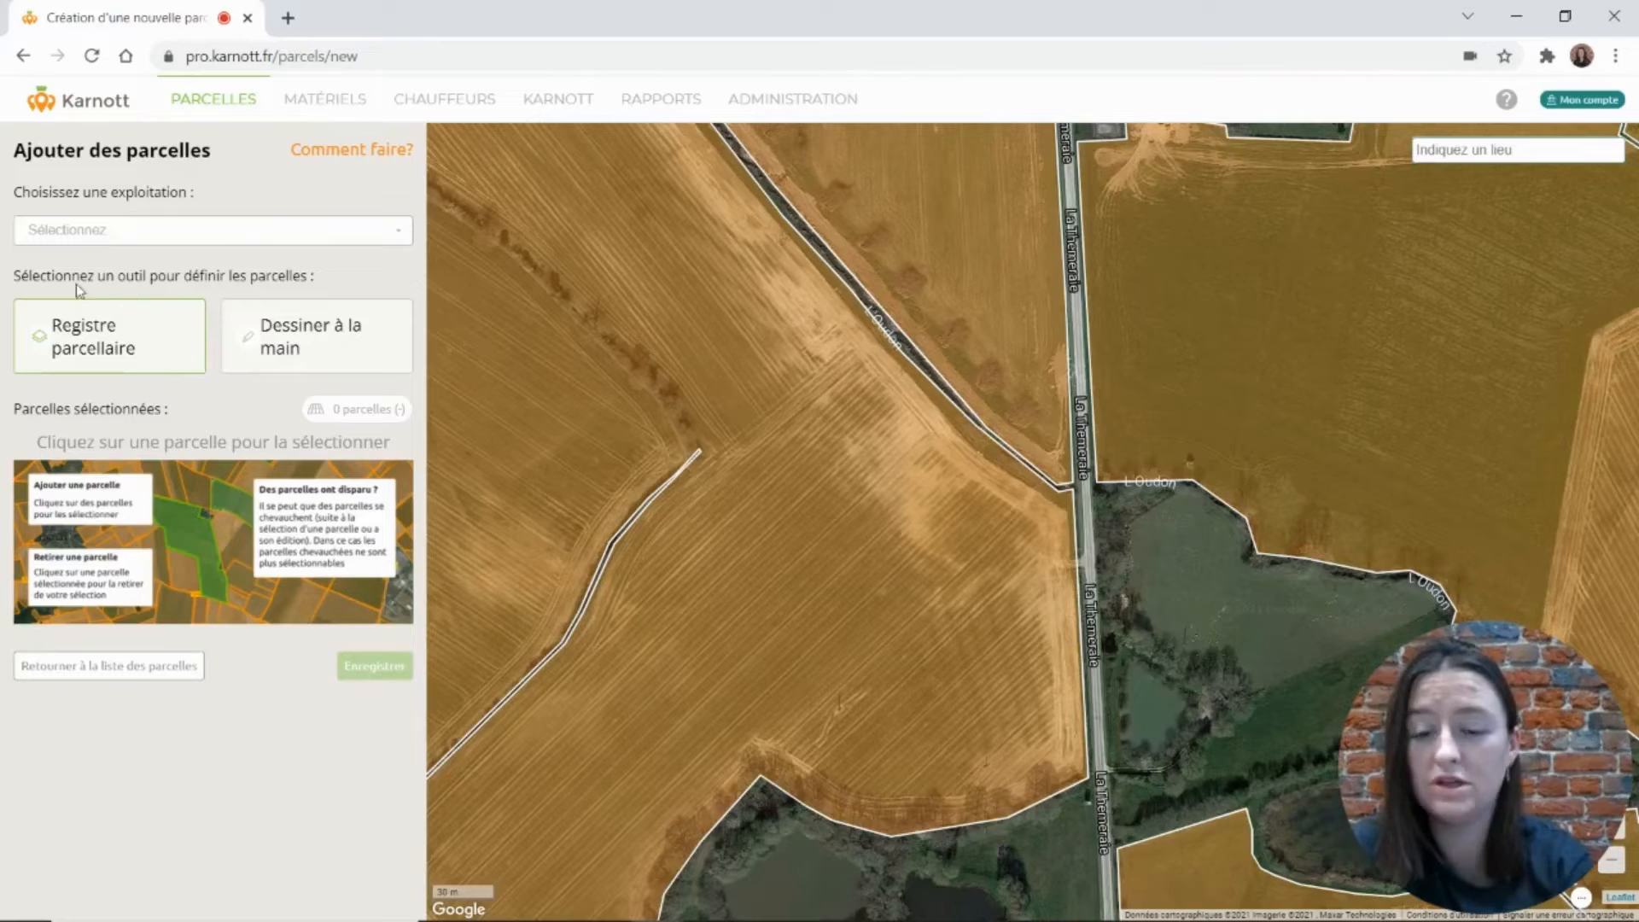
scroll(956, 589, down, 3)
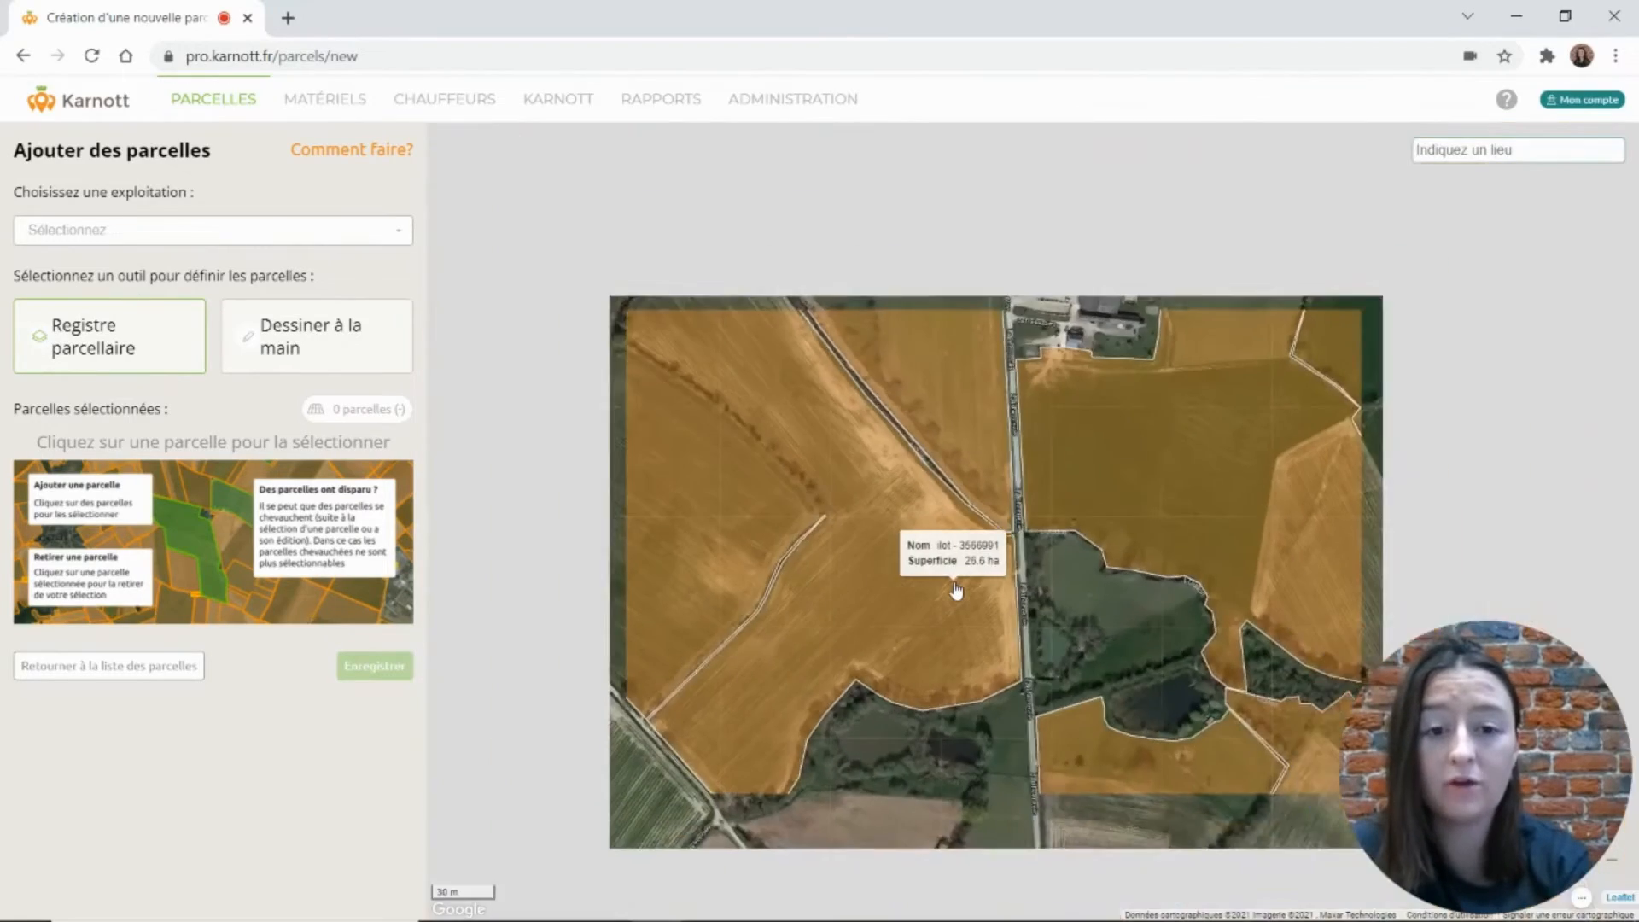
scroll(956, 589, down, 2)
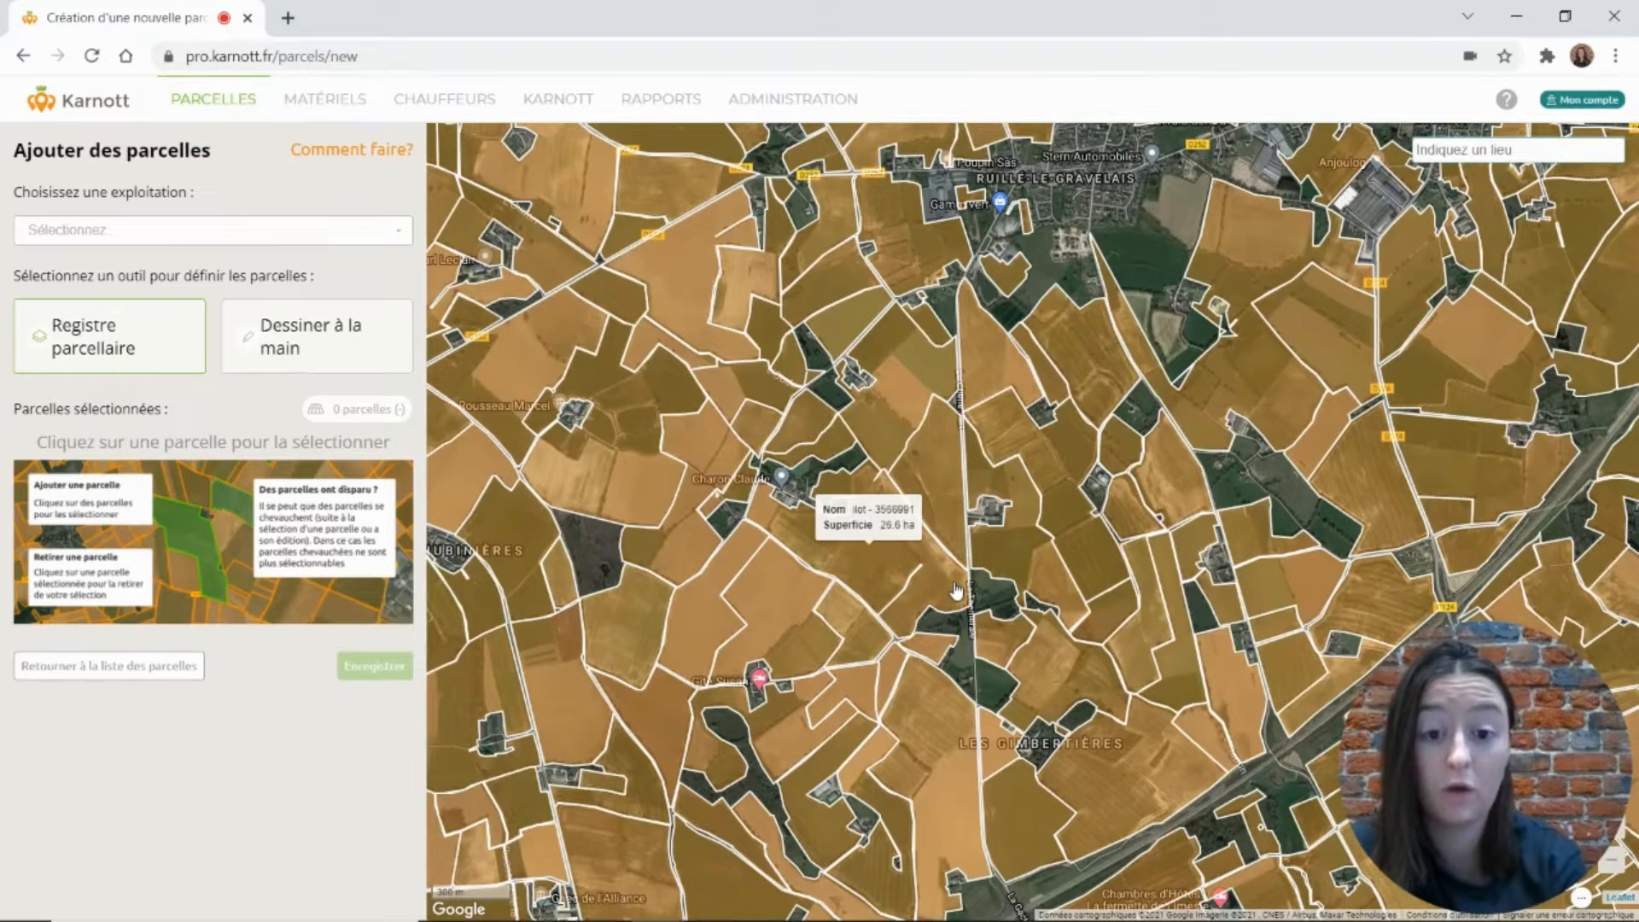
click(691, 284)
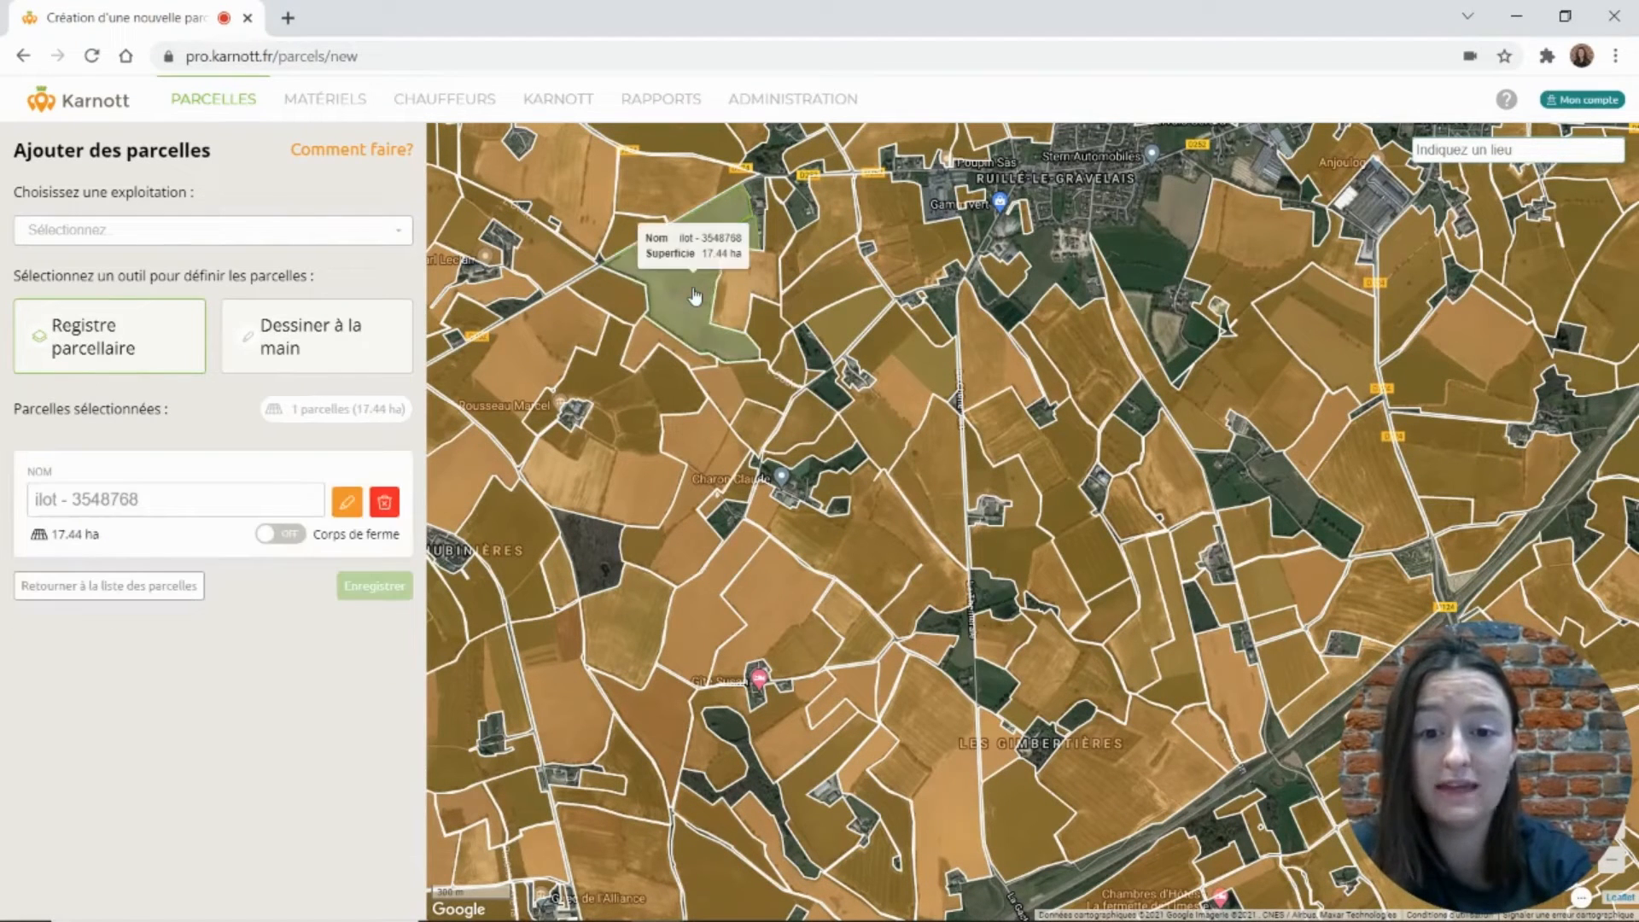
click(645, 335)
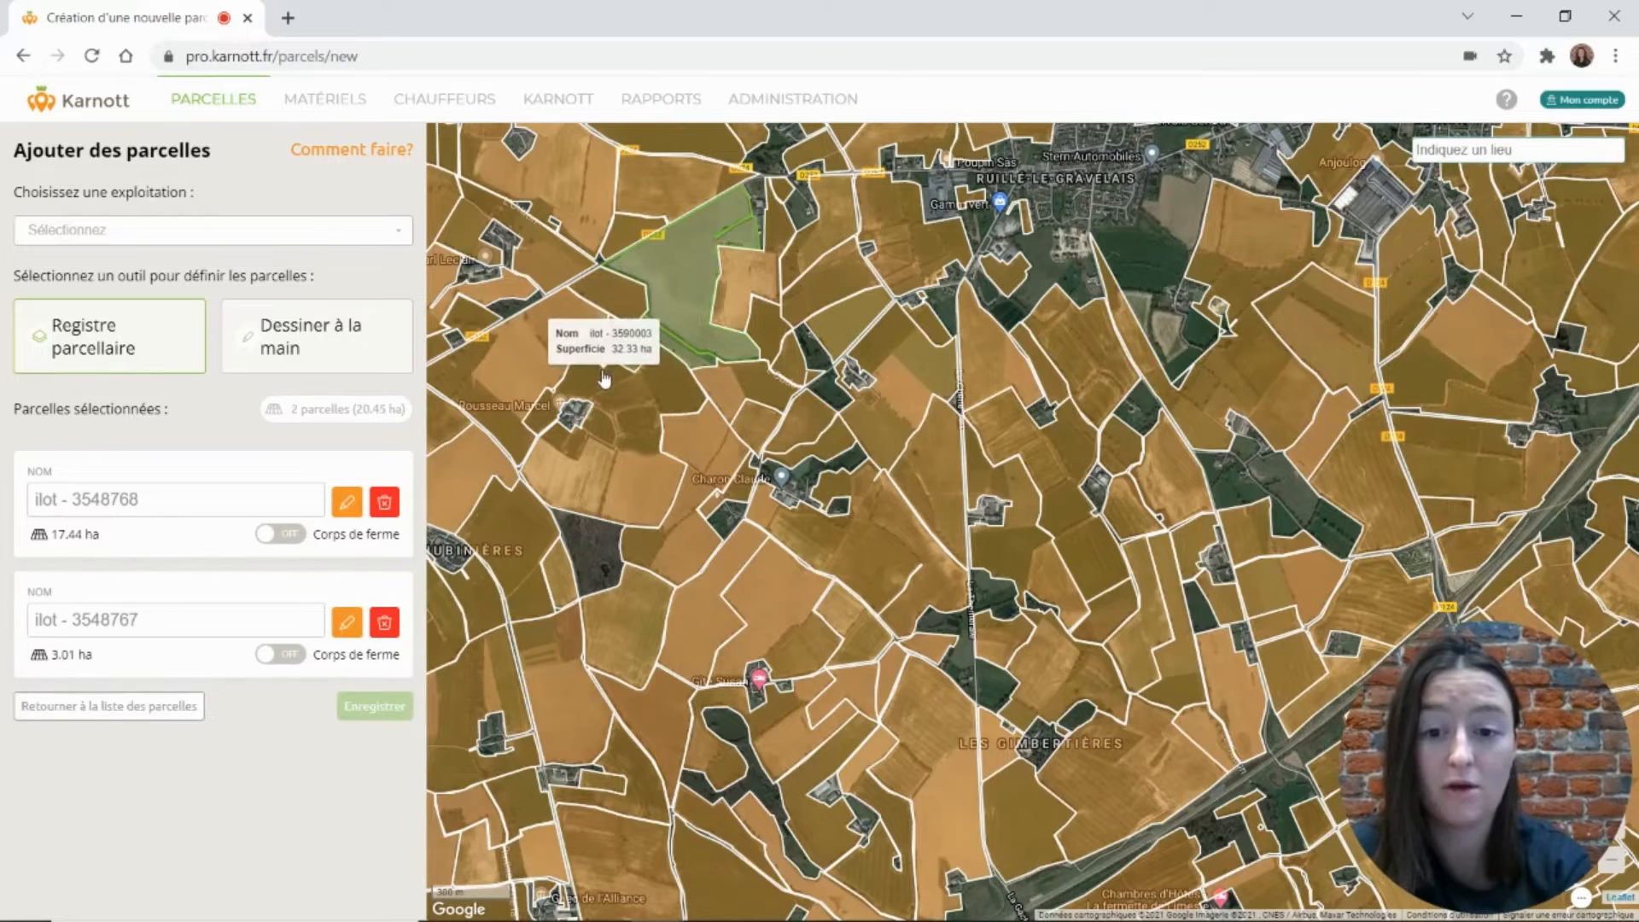
click(604, 378)
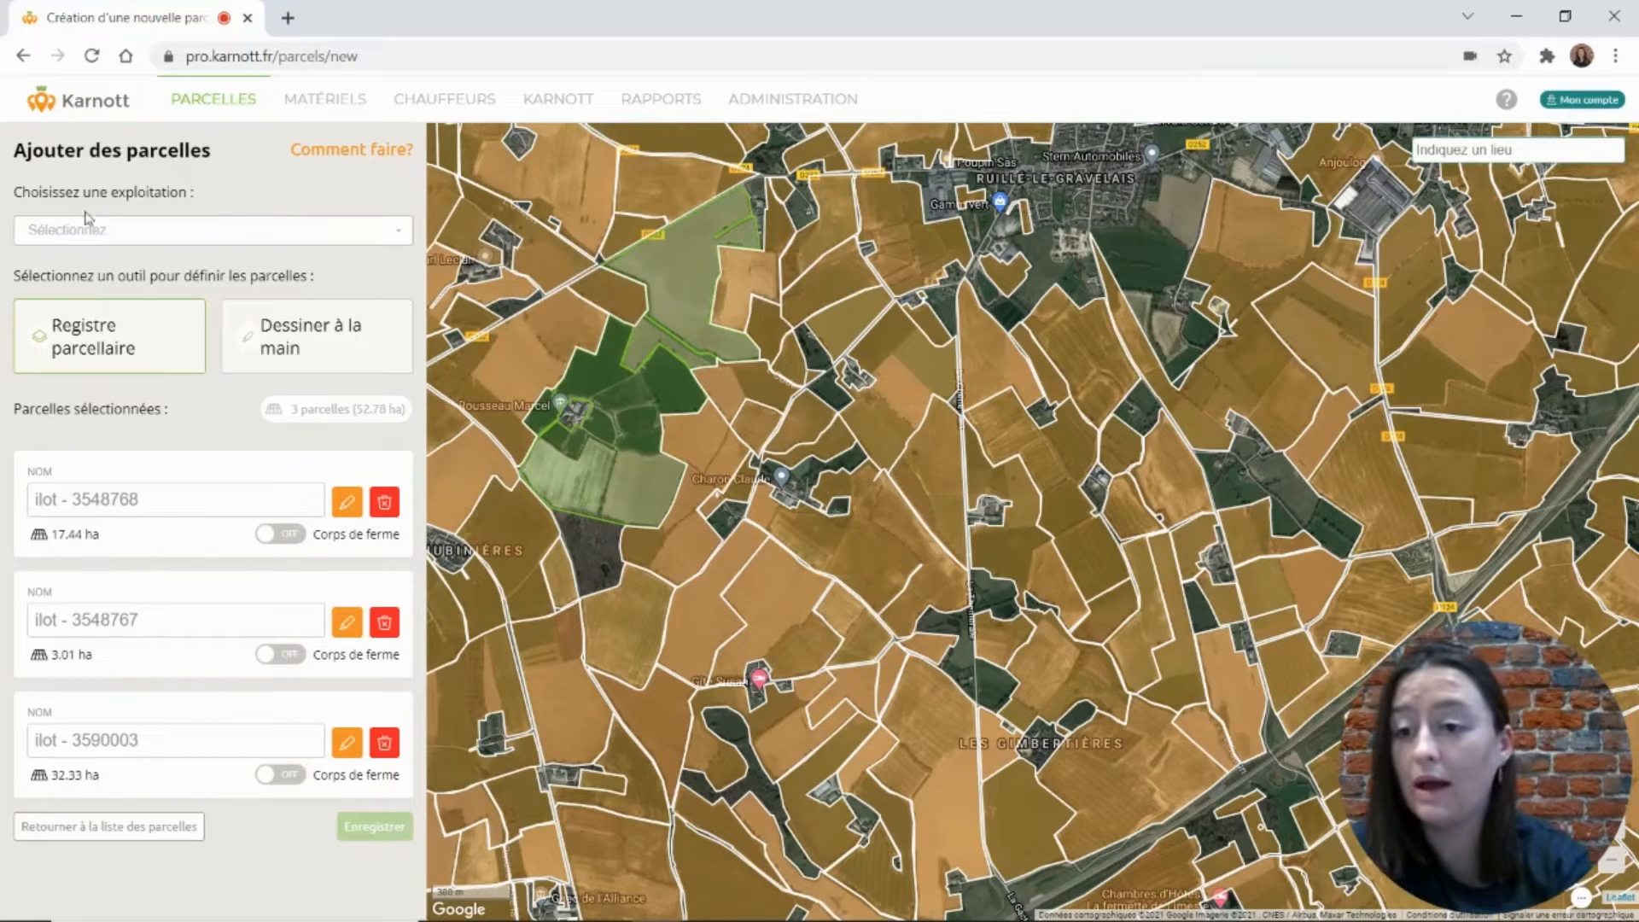
Step: Create the exploitation EARL du fort de ville for the selected parcels and save them
click(152, 230)
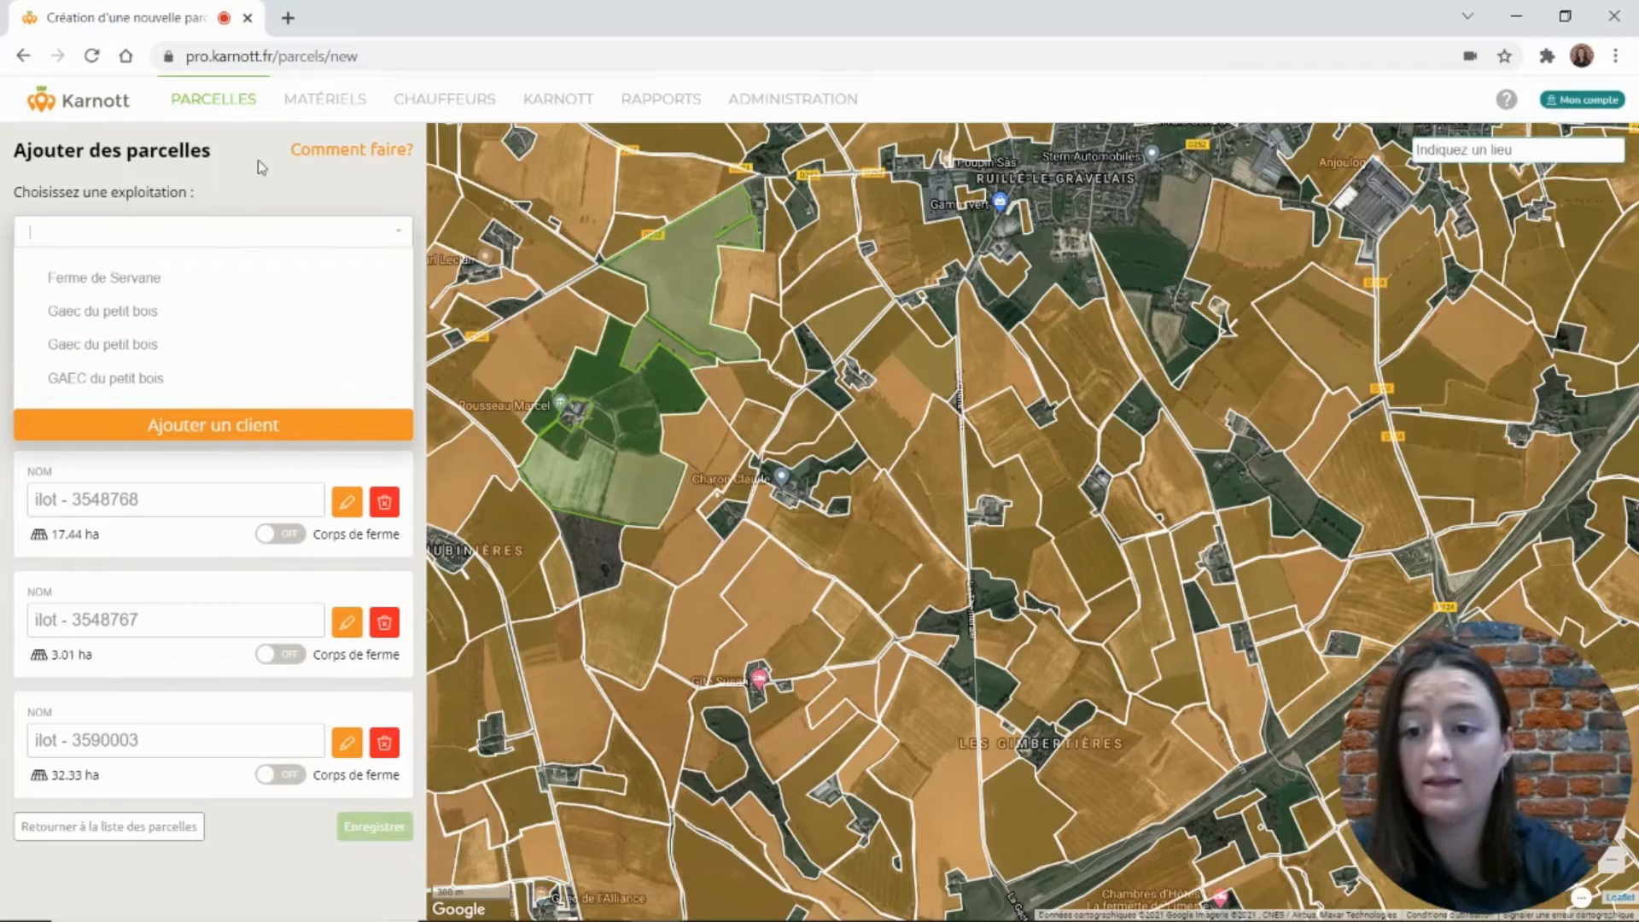
click(232, 427)
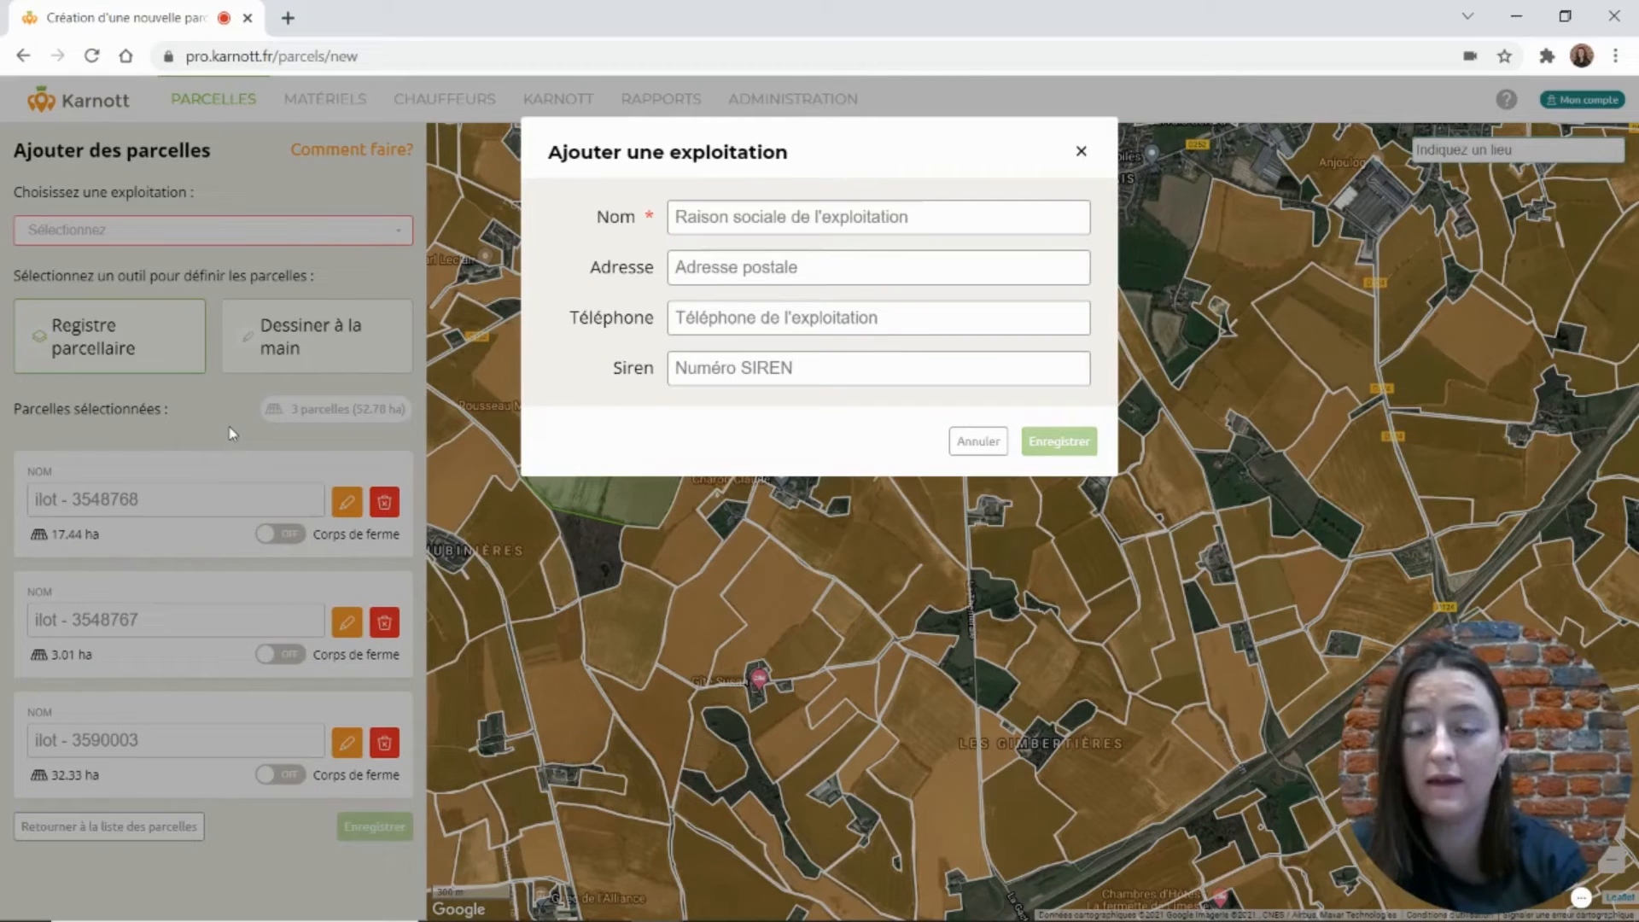
click(791, 219)
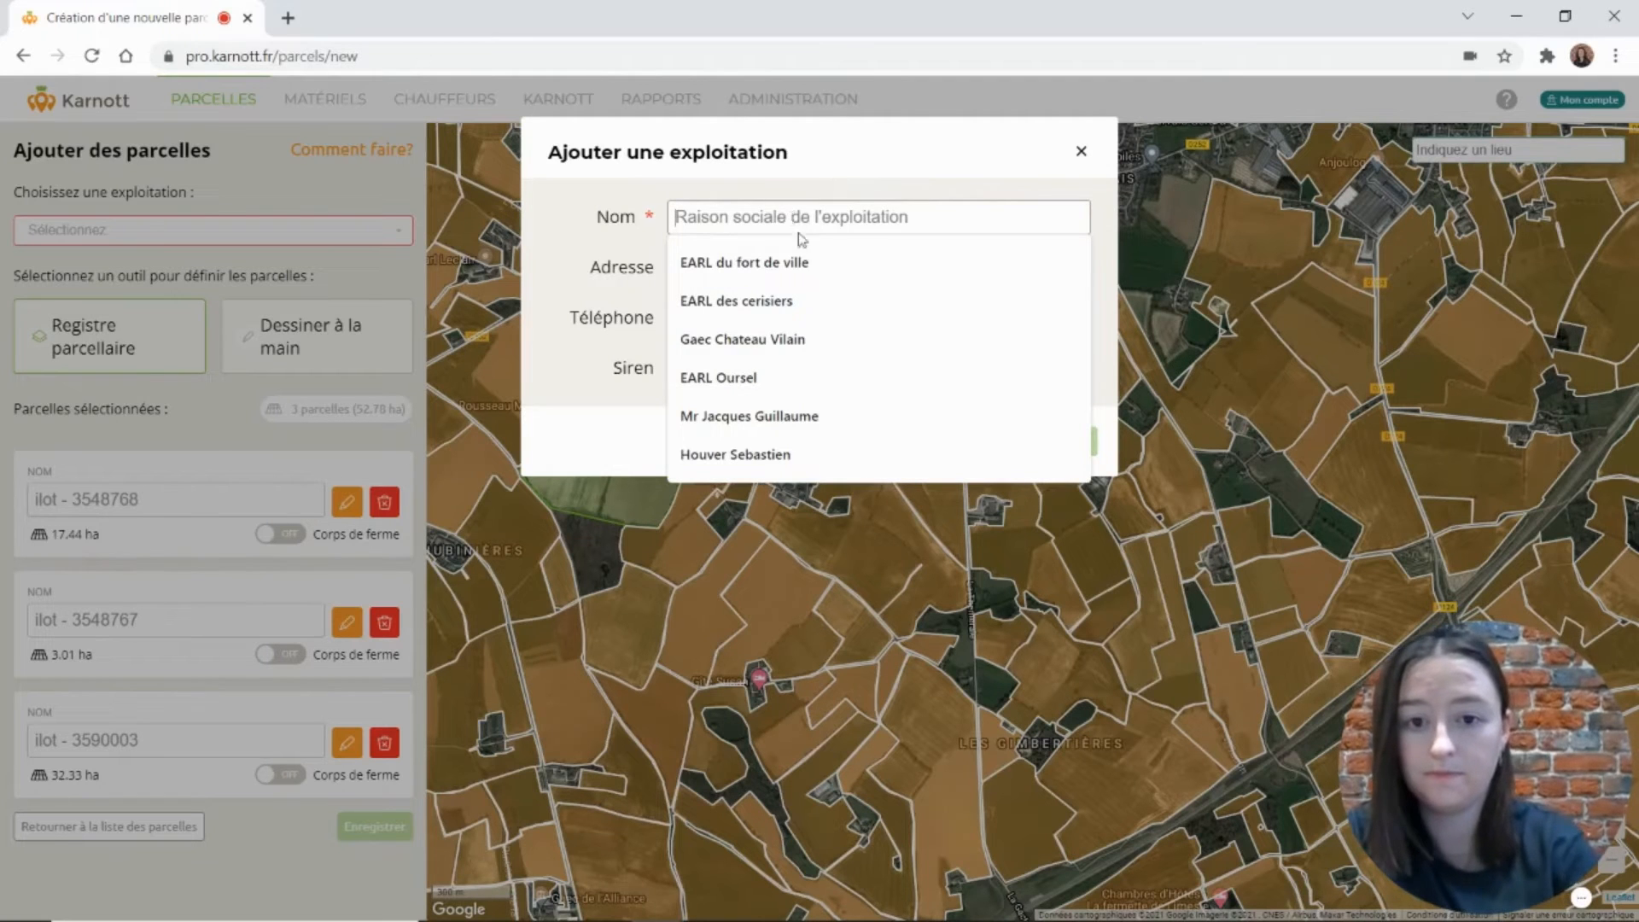
click(747, 263)
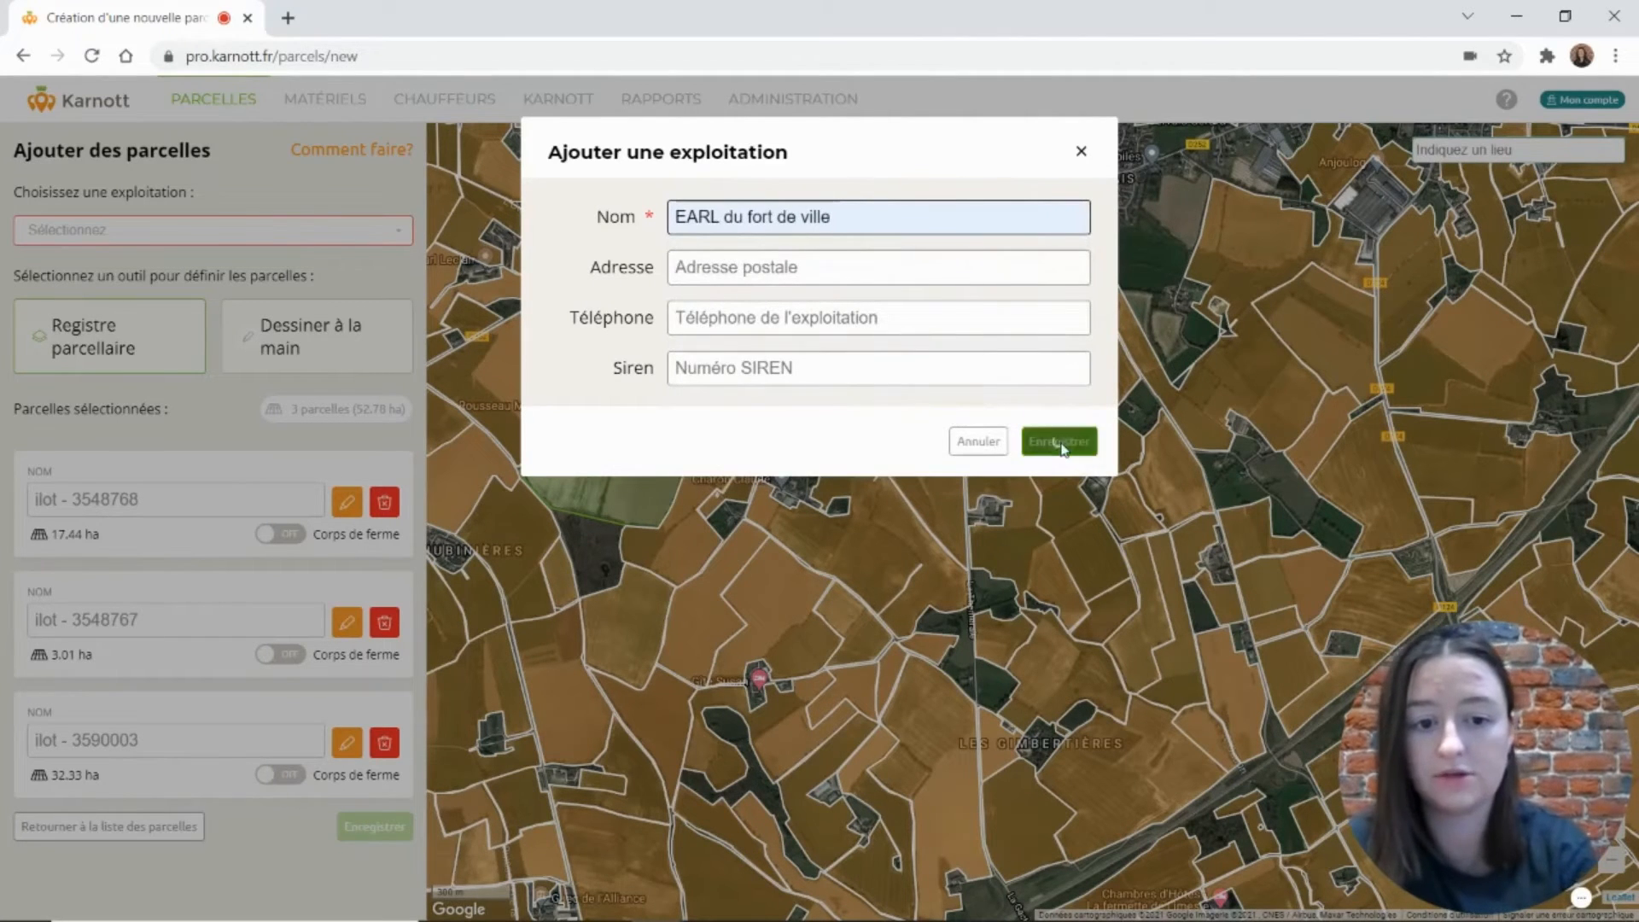
click(1089, 450)
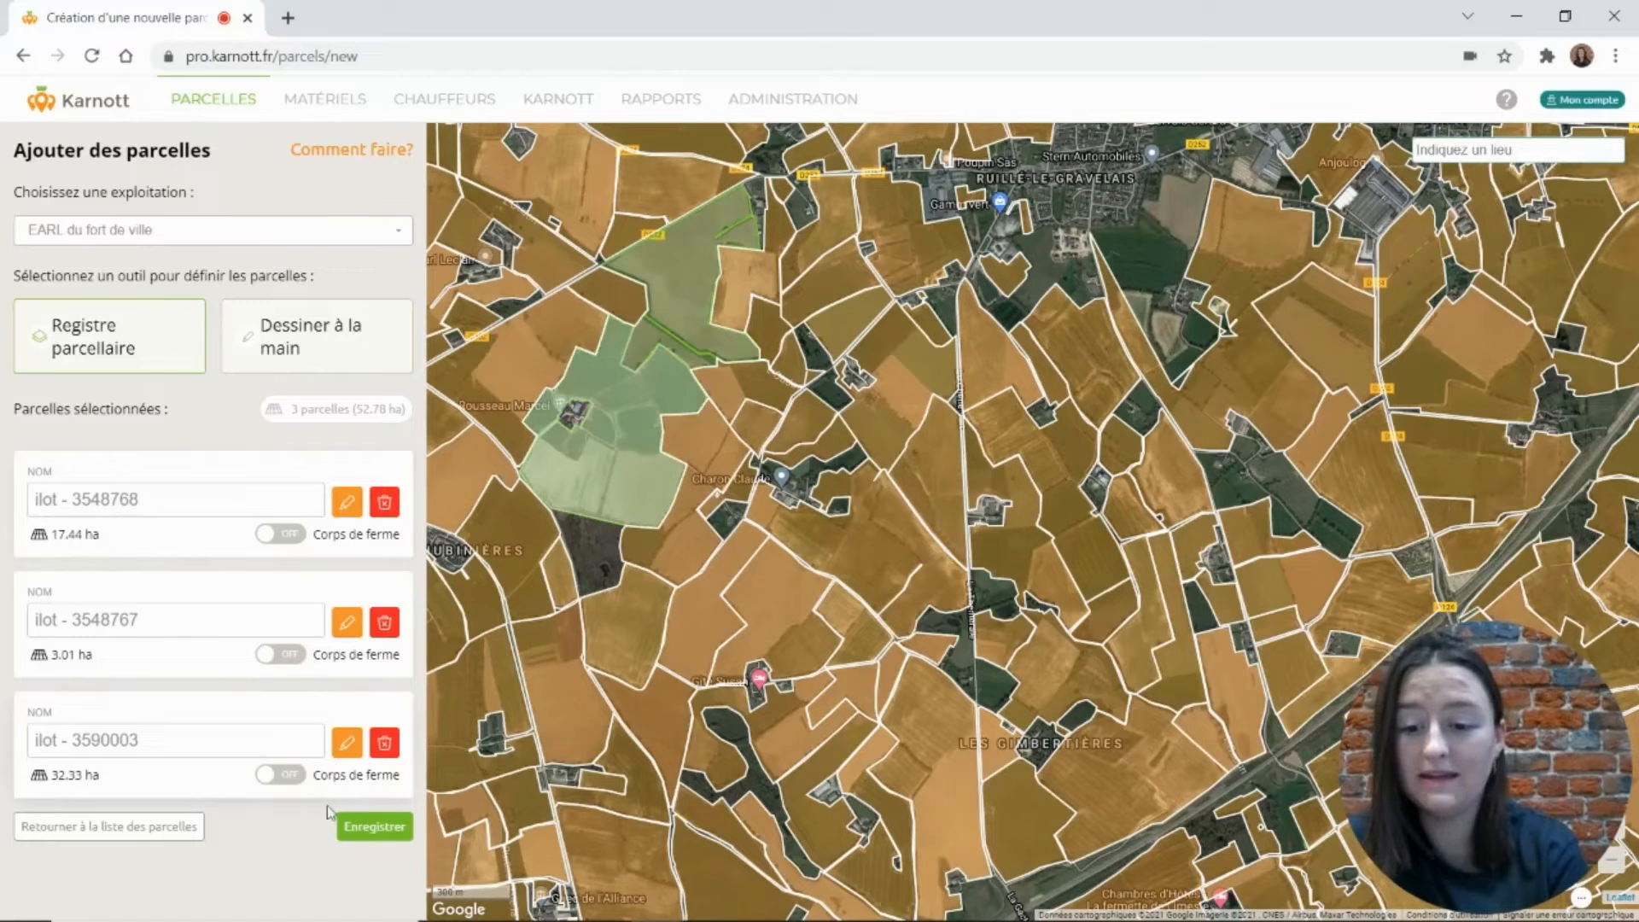
click(376, 826)
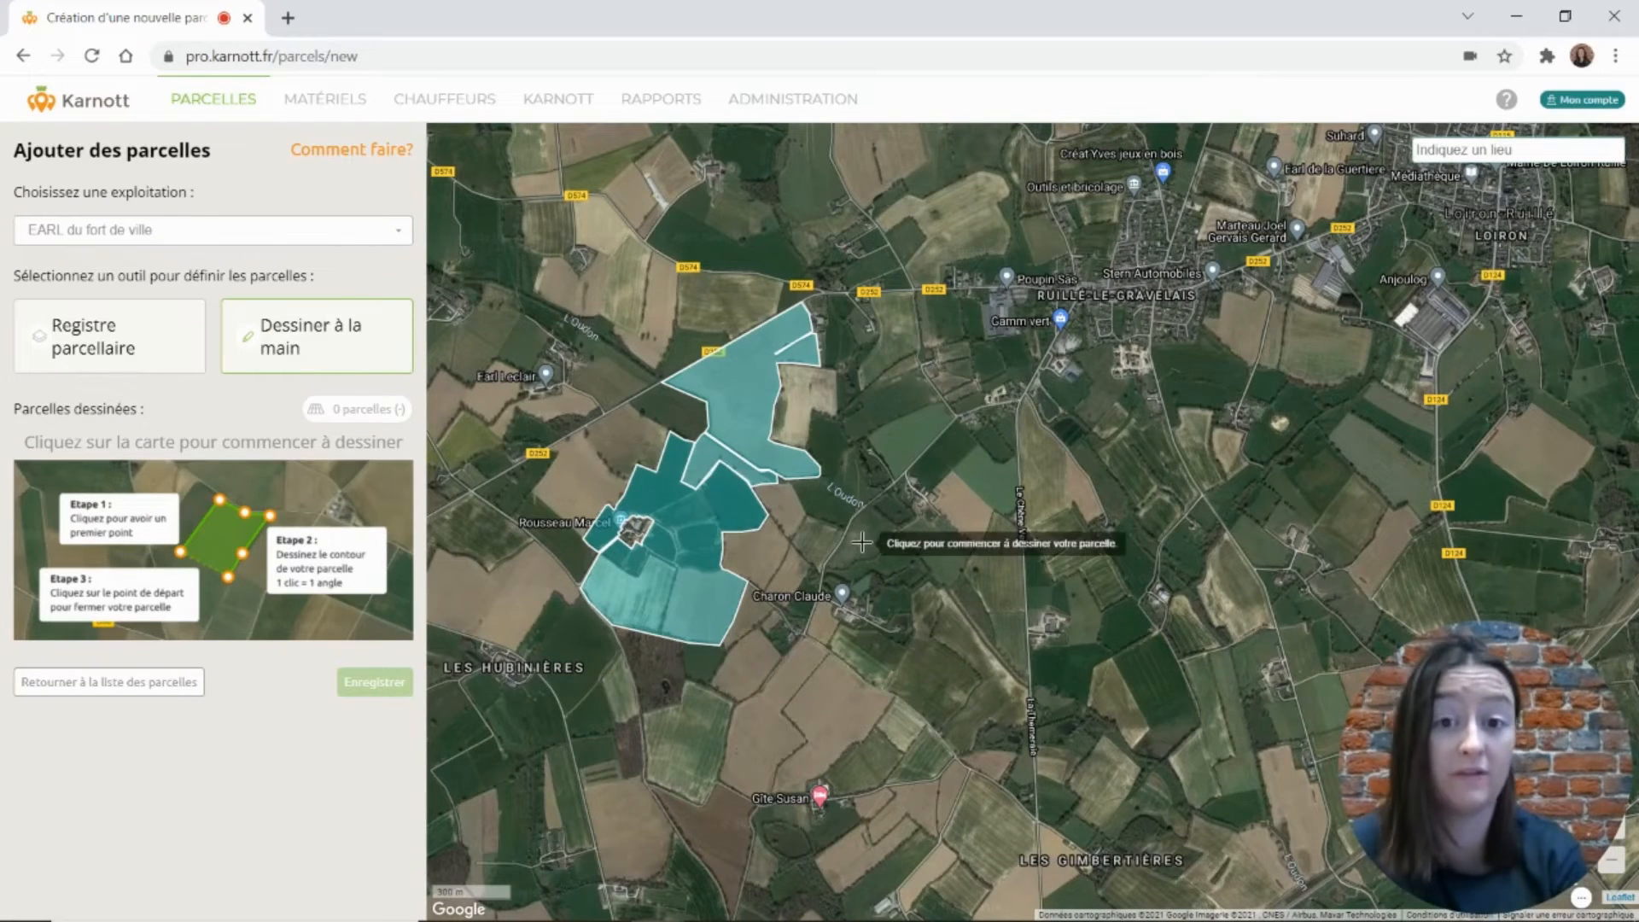
Step: Draw by hand a four-cornered parcel of about 4.11 ha around the field north of La Grande Prée, along the road
scroll(904, 420, up, 4)
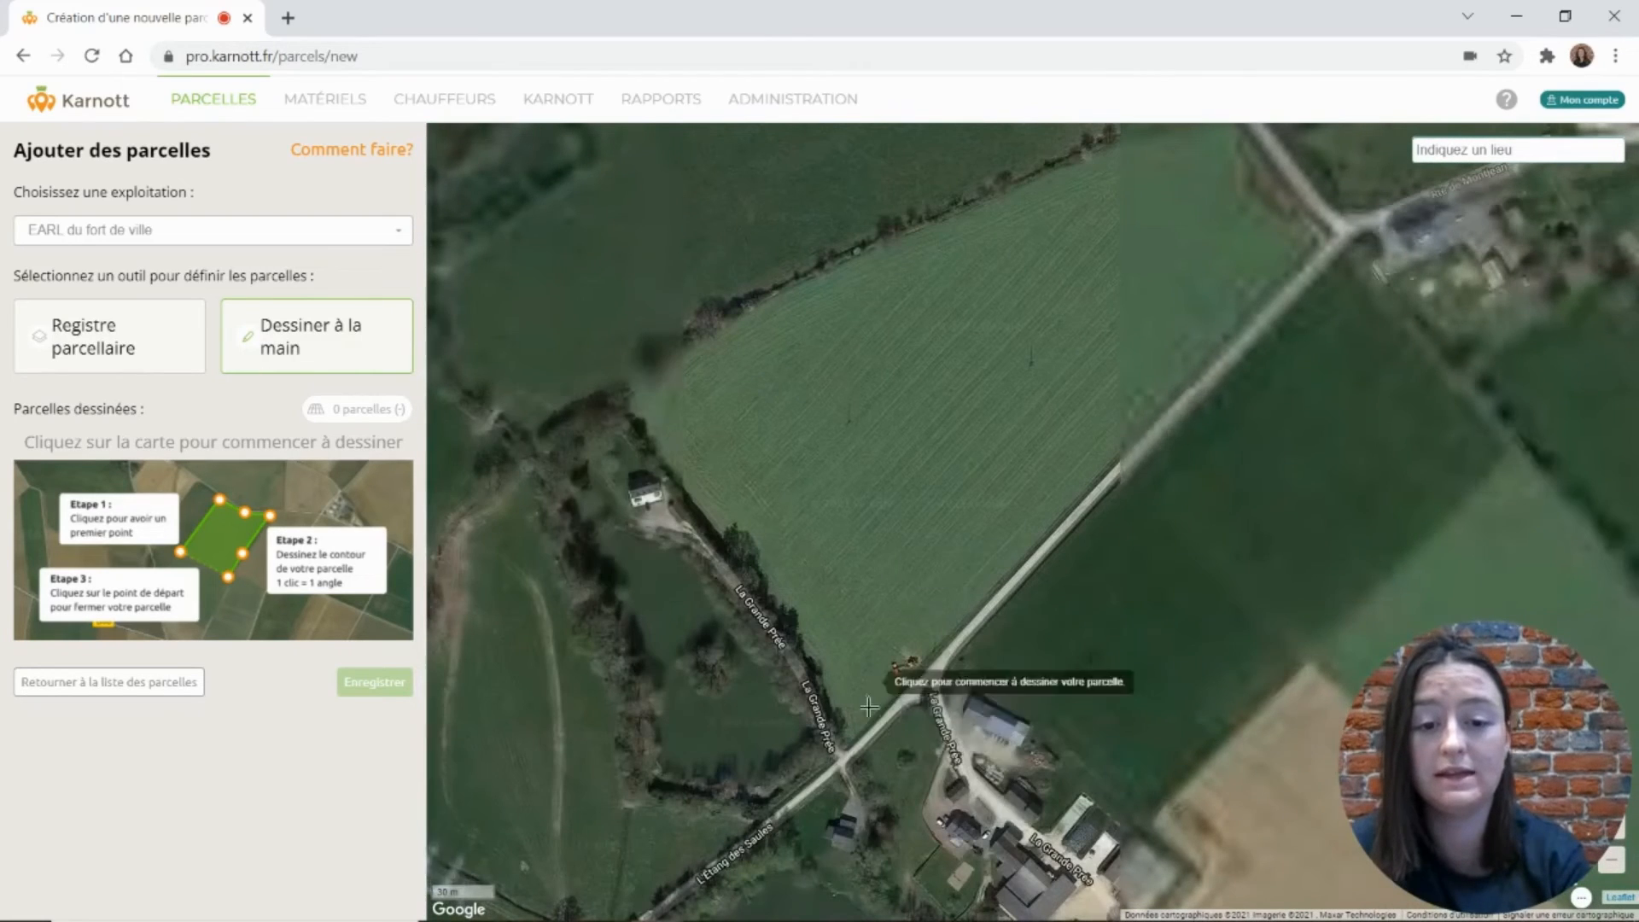
click(844, 745)
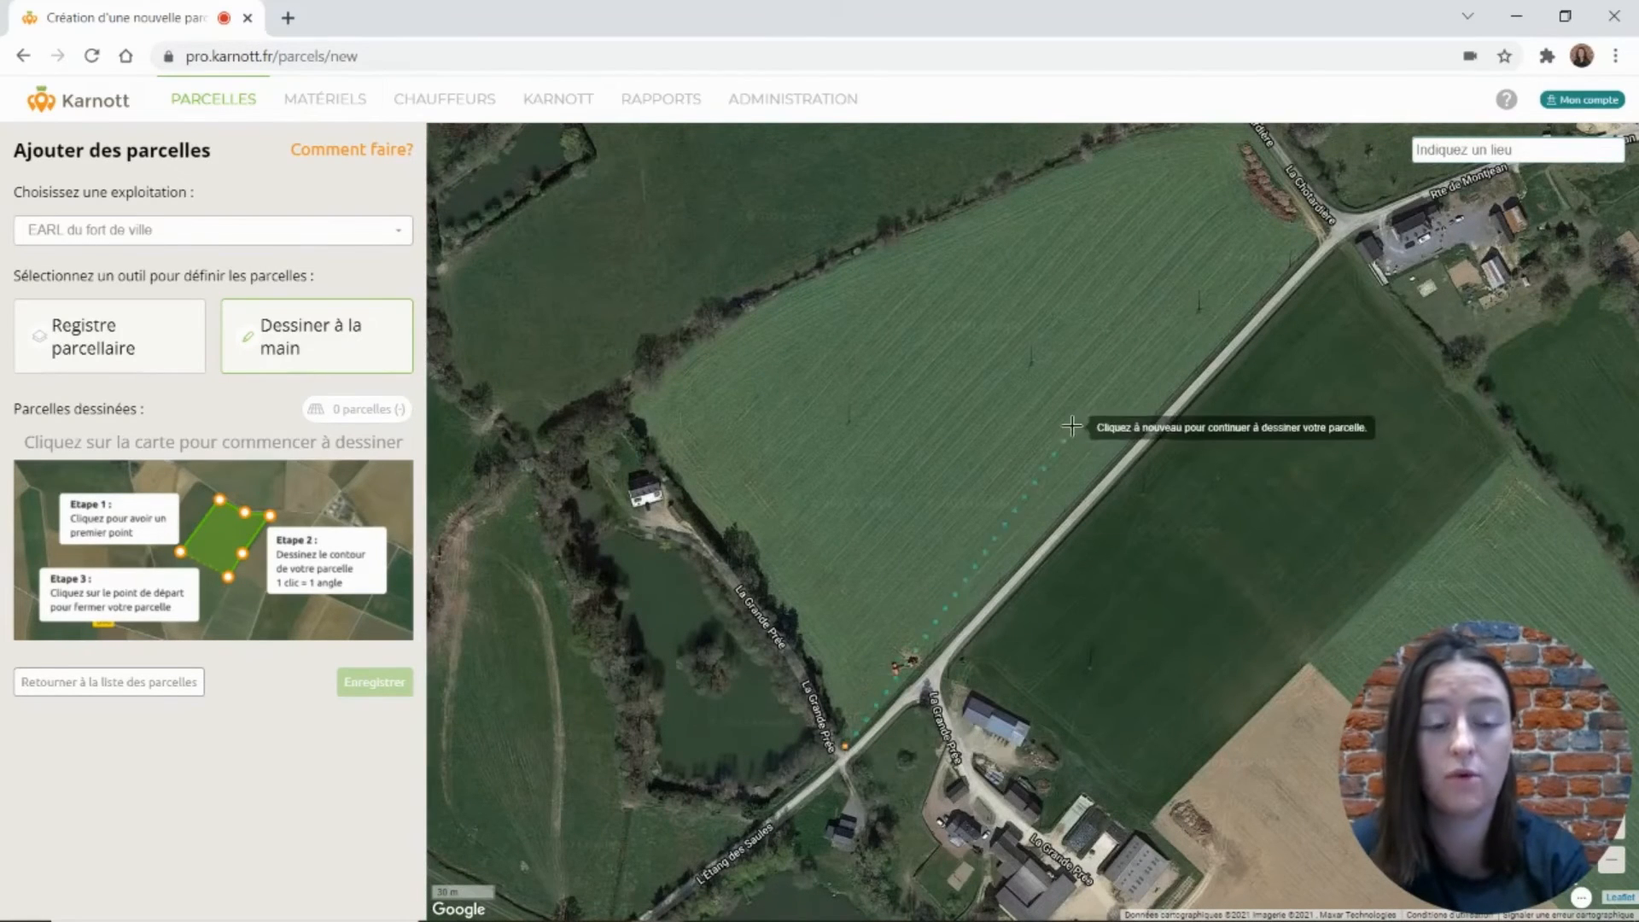
click(1319, 234)
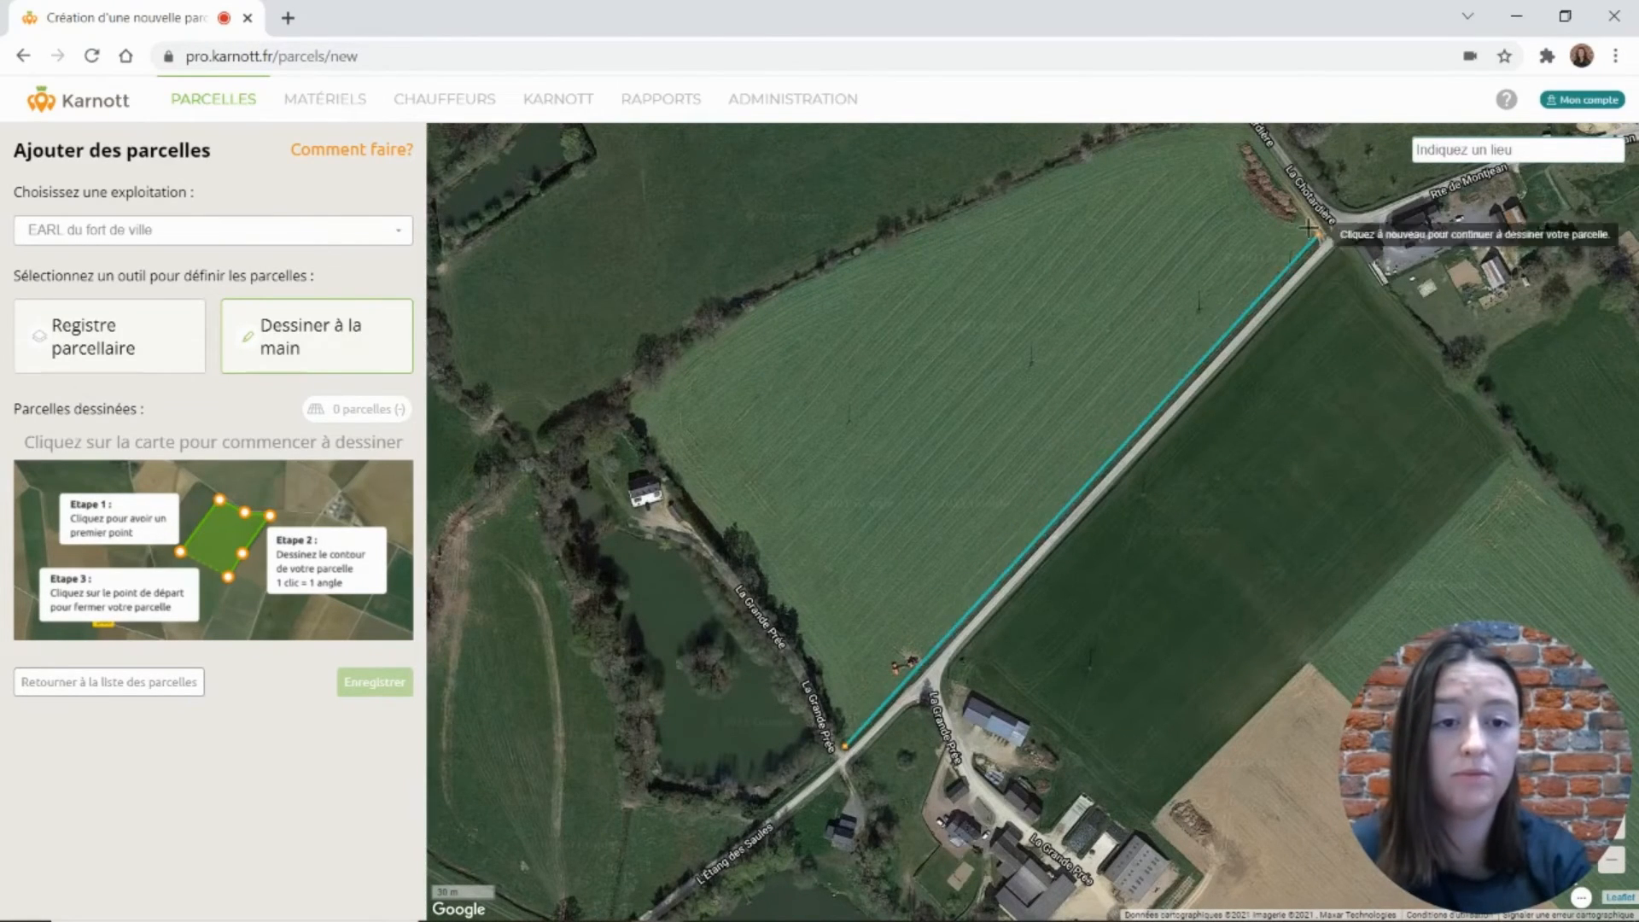
click(1157, 130)
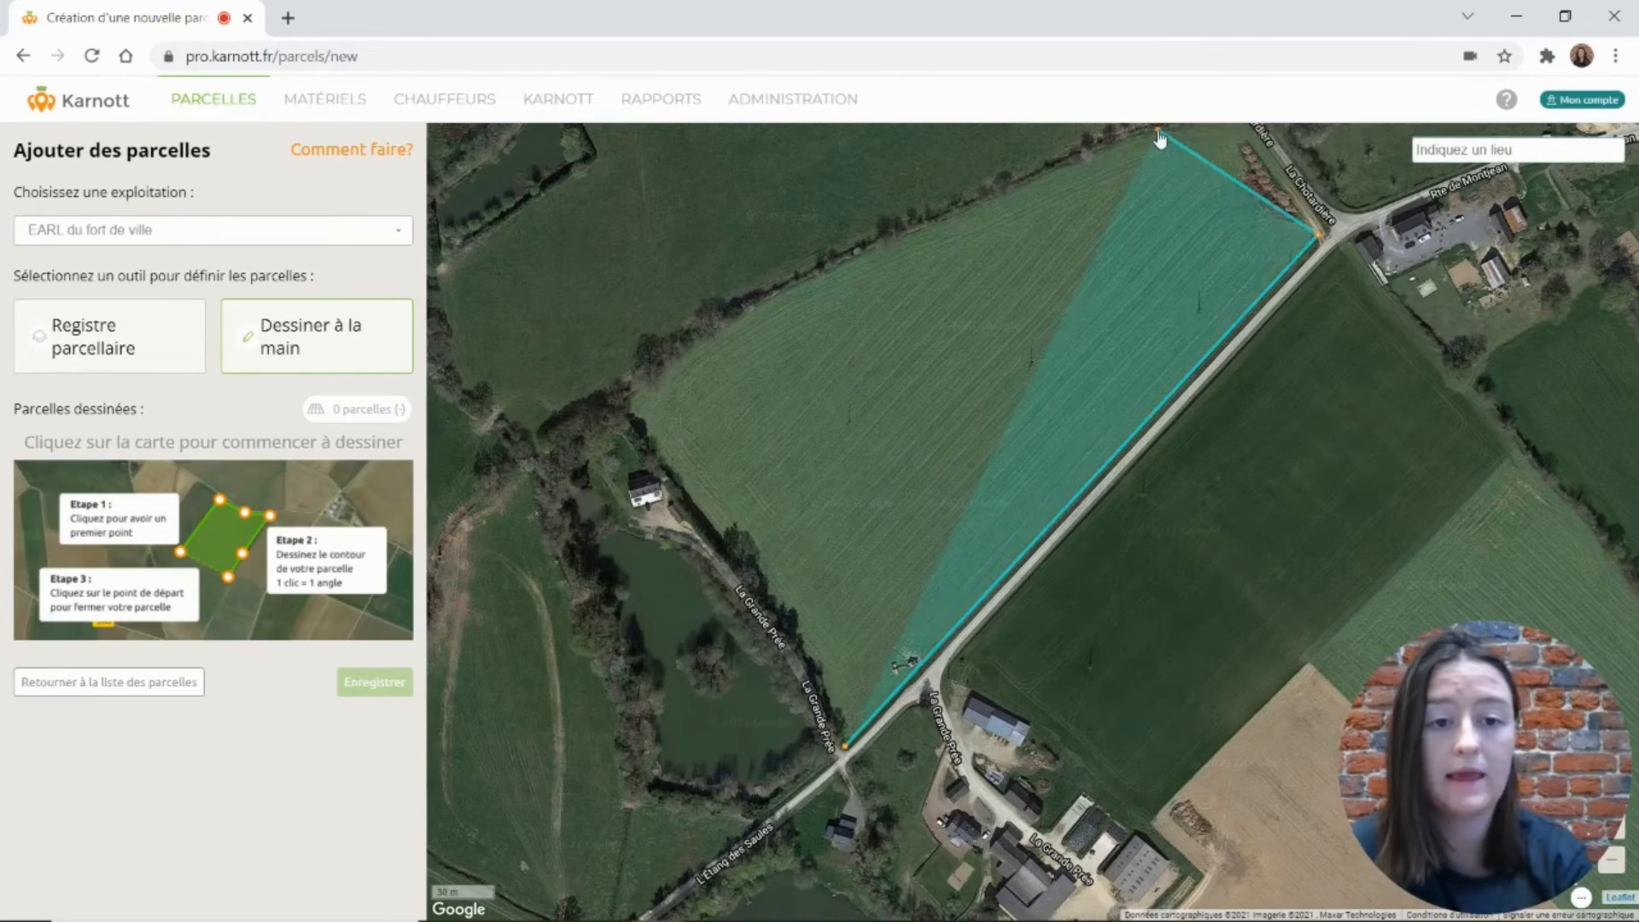
click(630, 389)
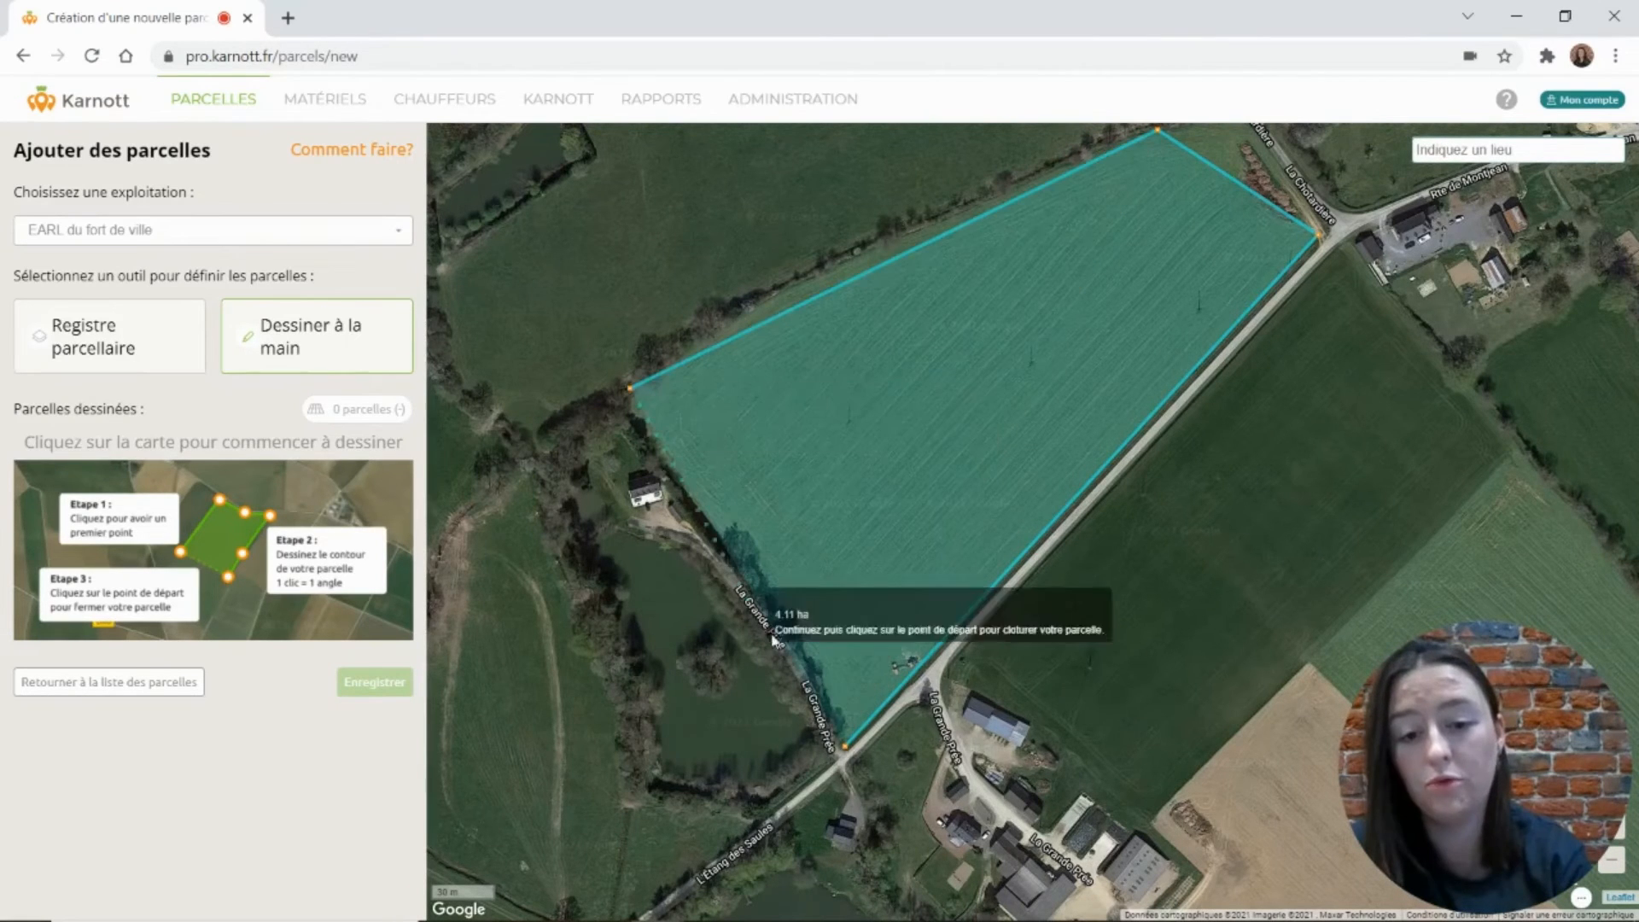
click(845, 751)
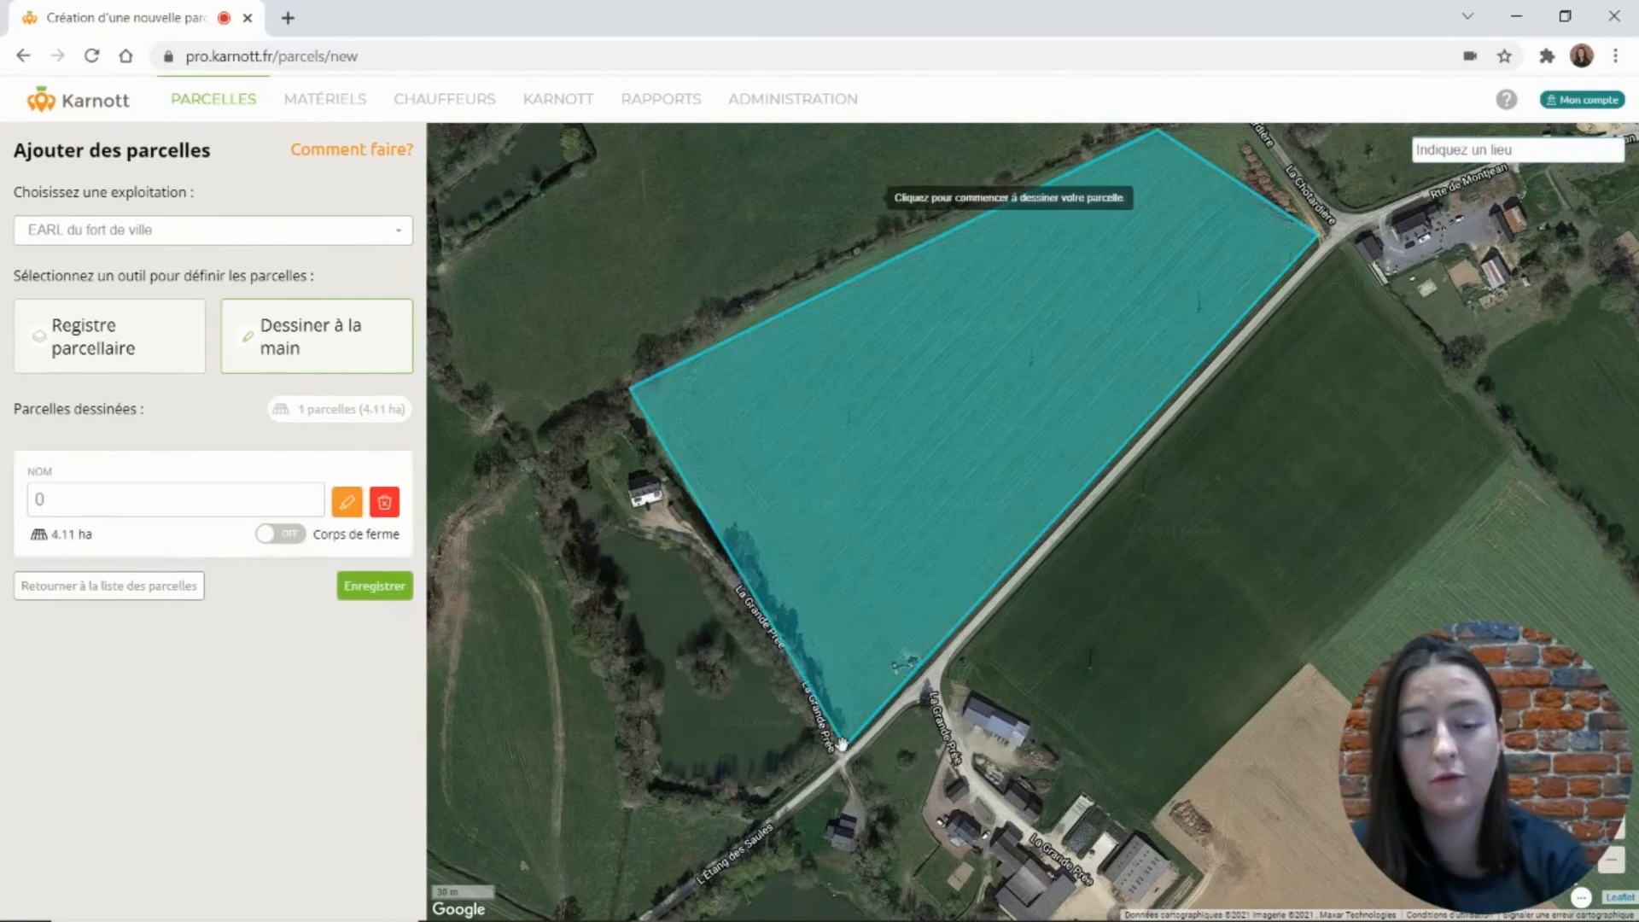
Step: Name the drawn parcel Parcelle 1 and extend its northern corner to the road, for an area of about 4.23 ha
scroll(845, 751, down, 1)
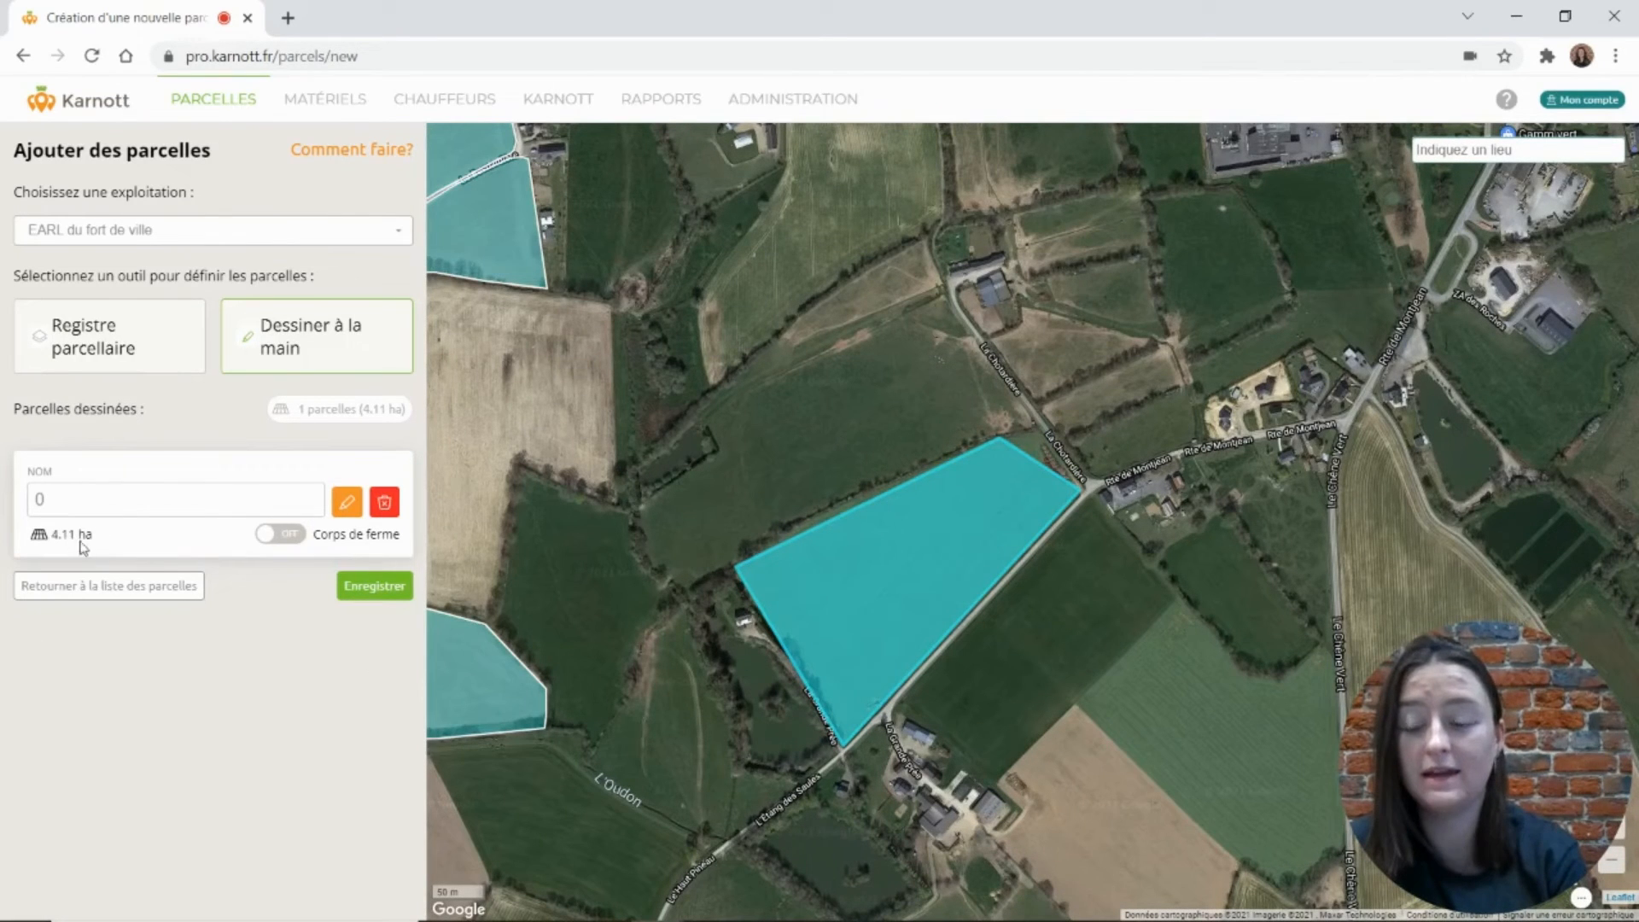
click(63, 501)
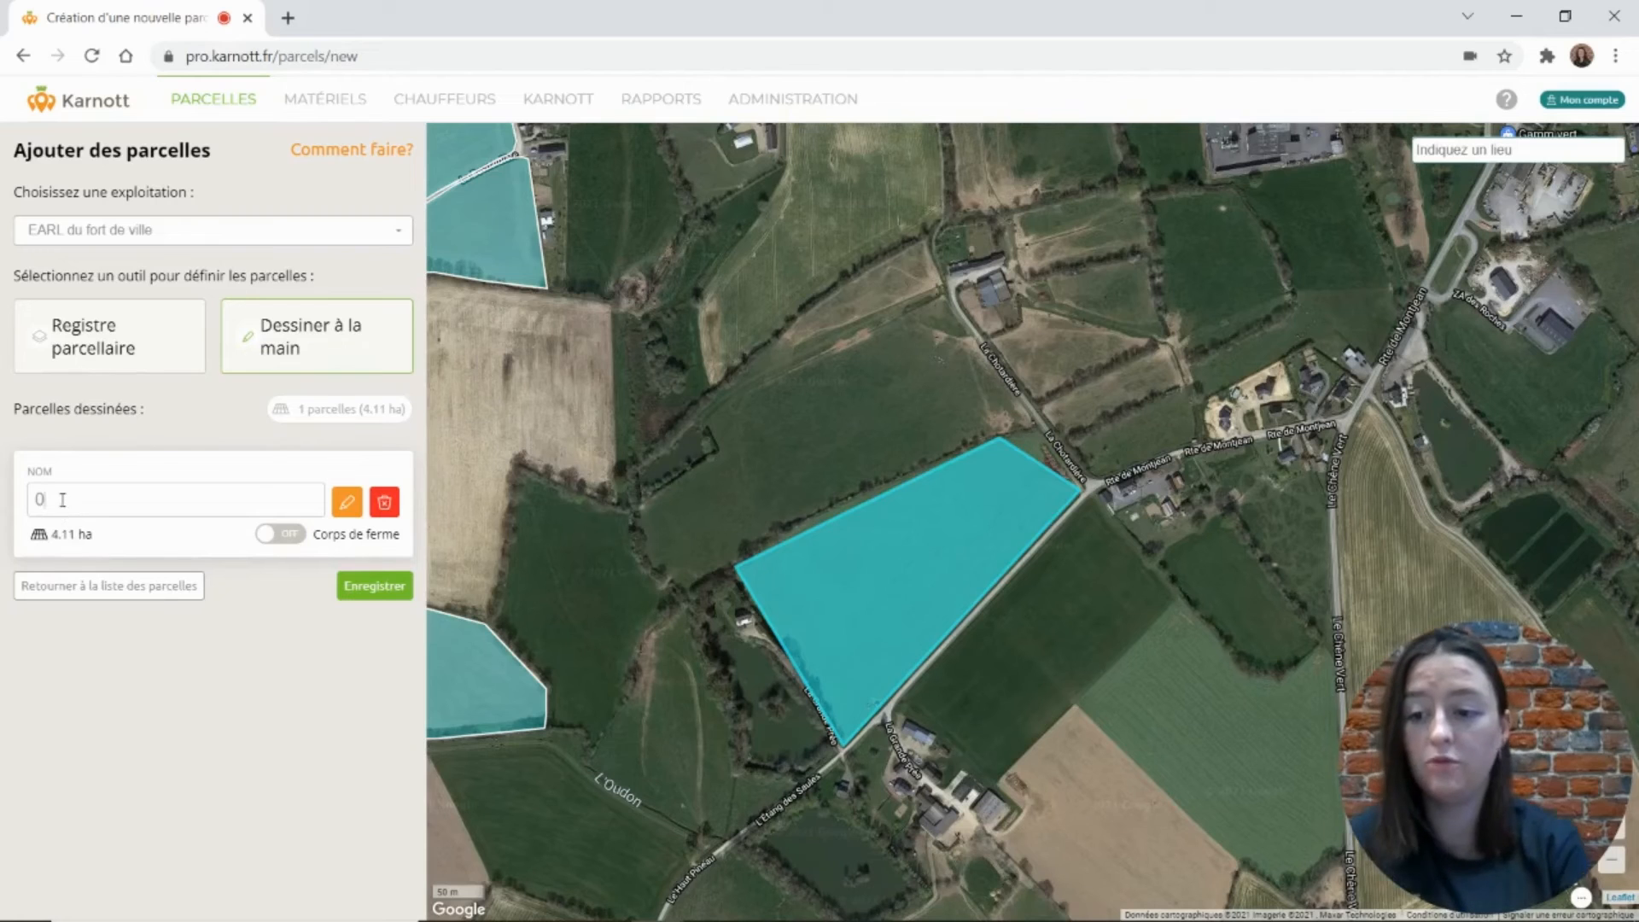
text(Parcelle 1)
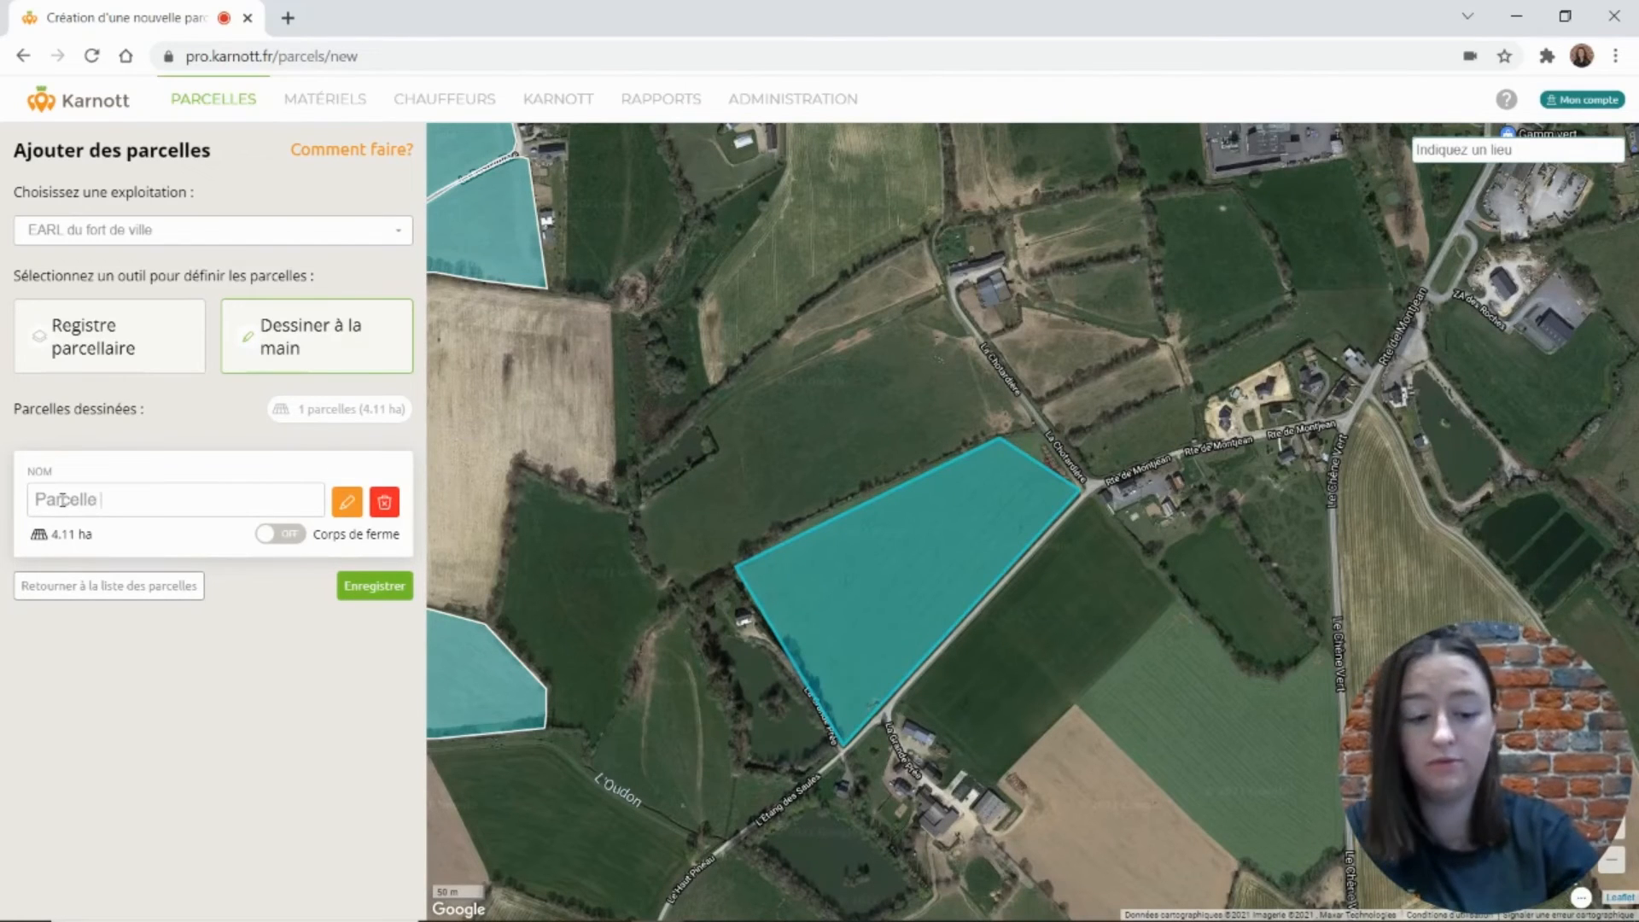
click(348, 506)
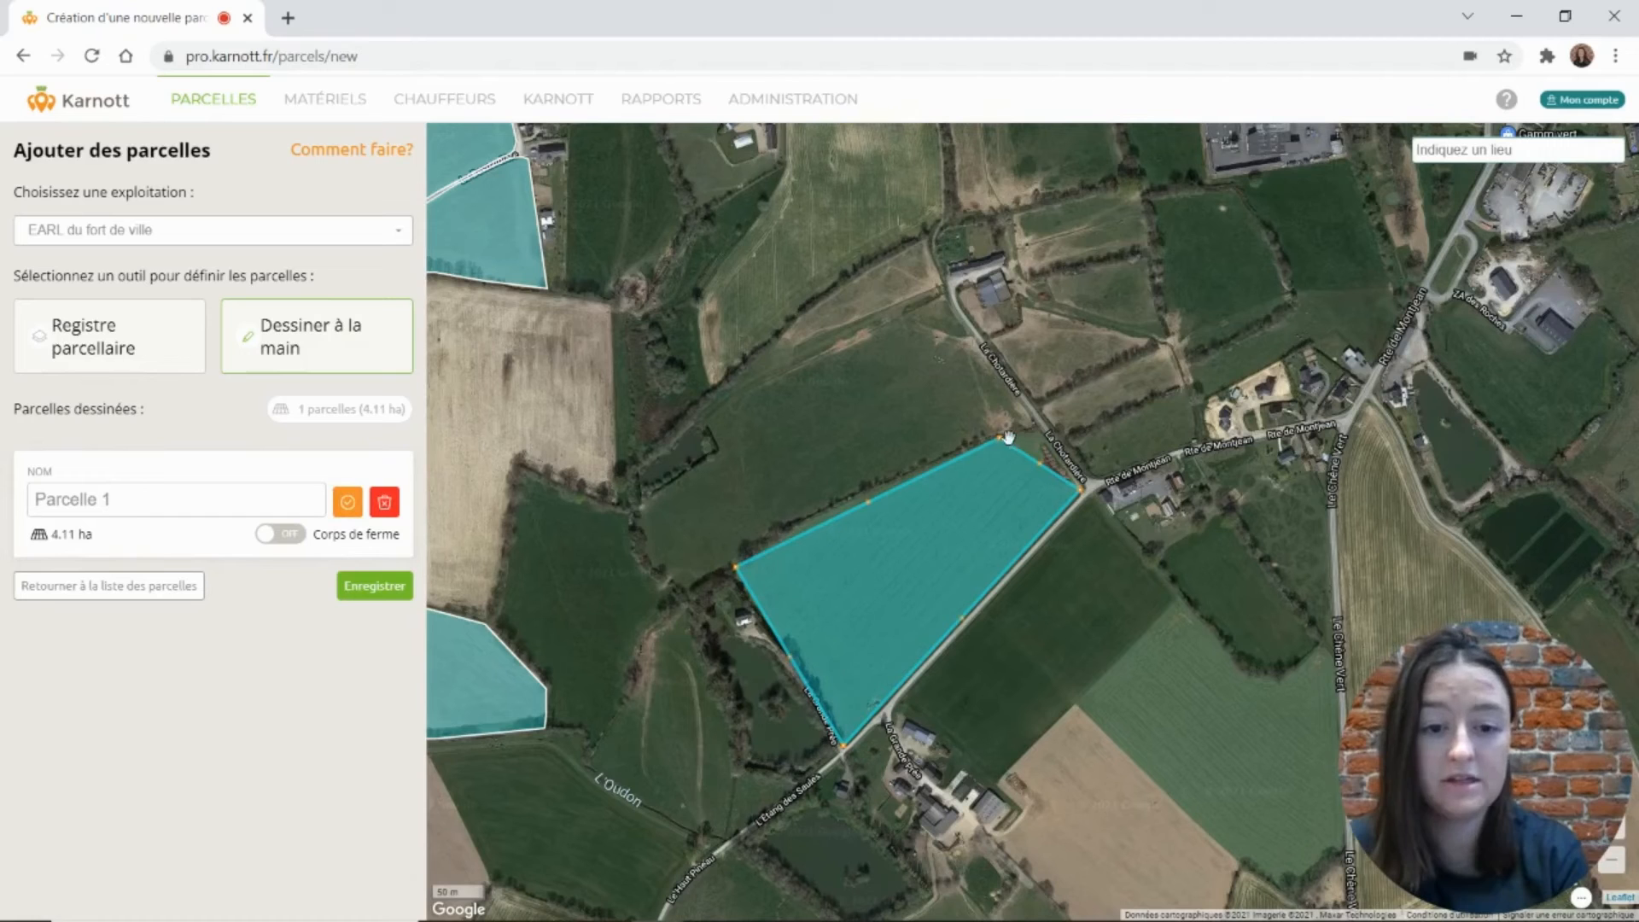
drag(1006, 433, 1035, 422)
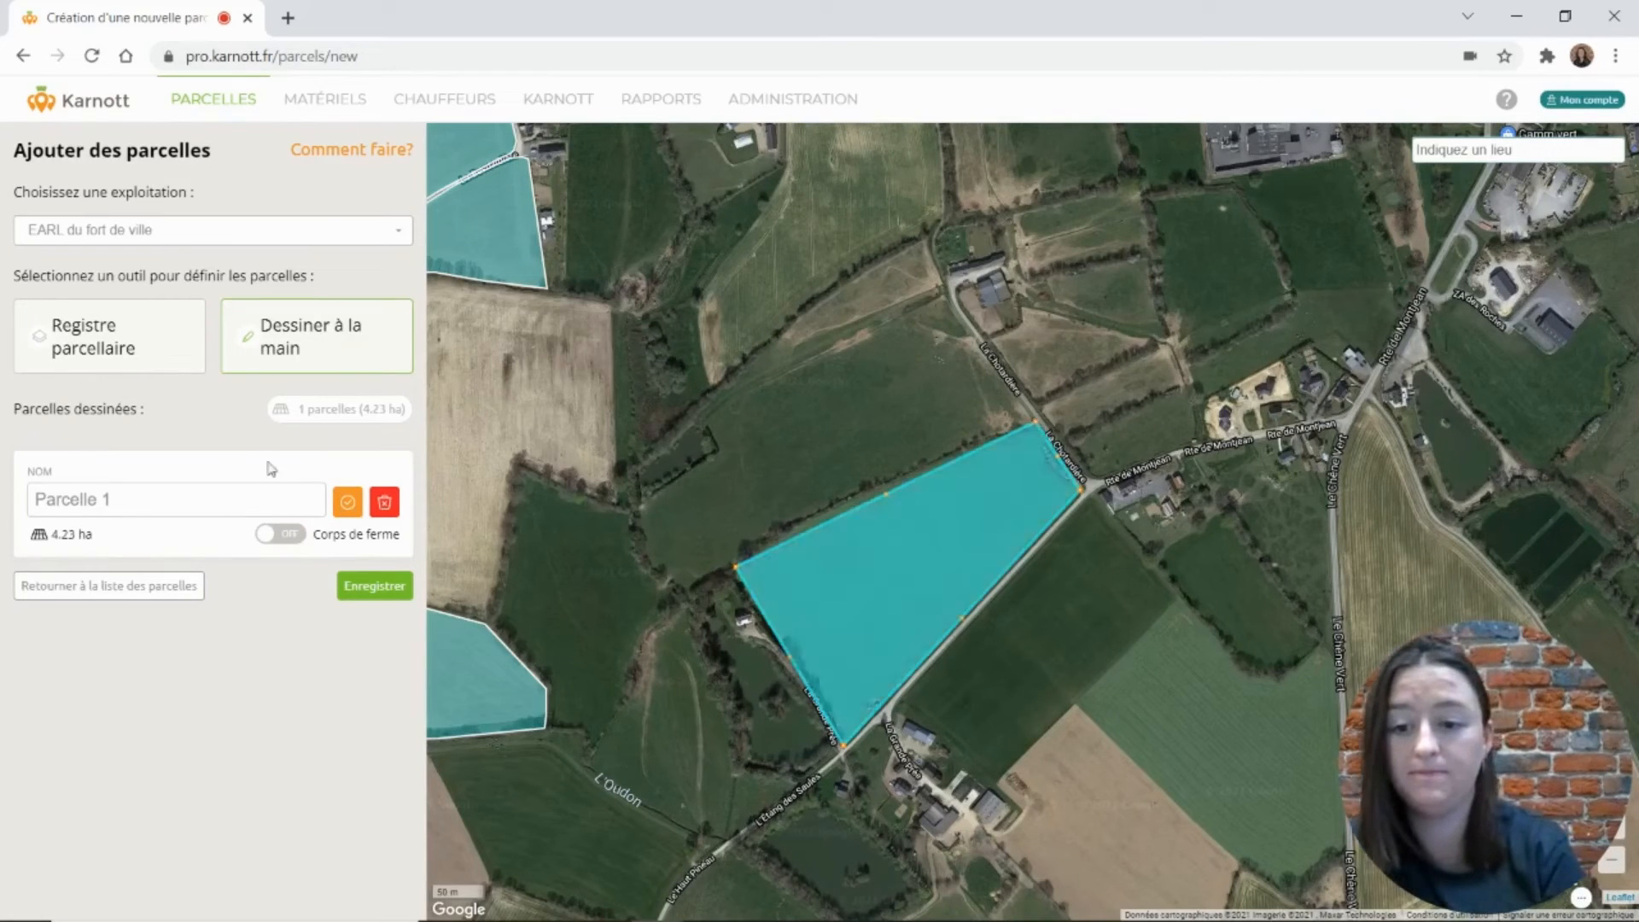
click(348, 502)
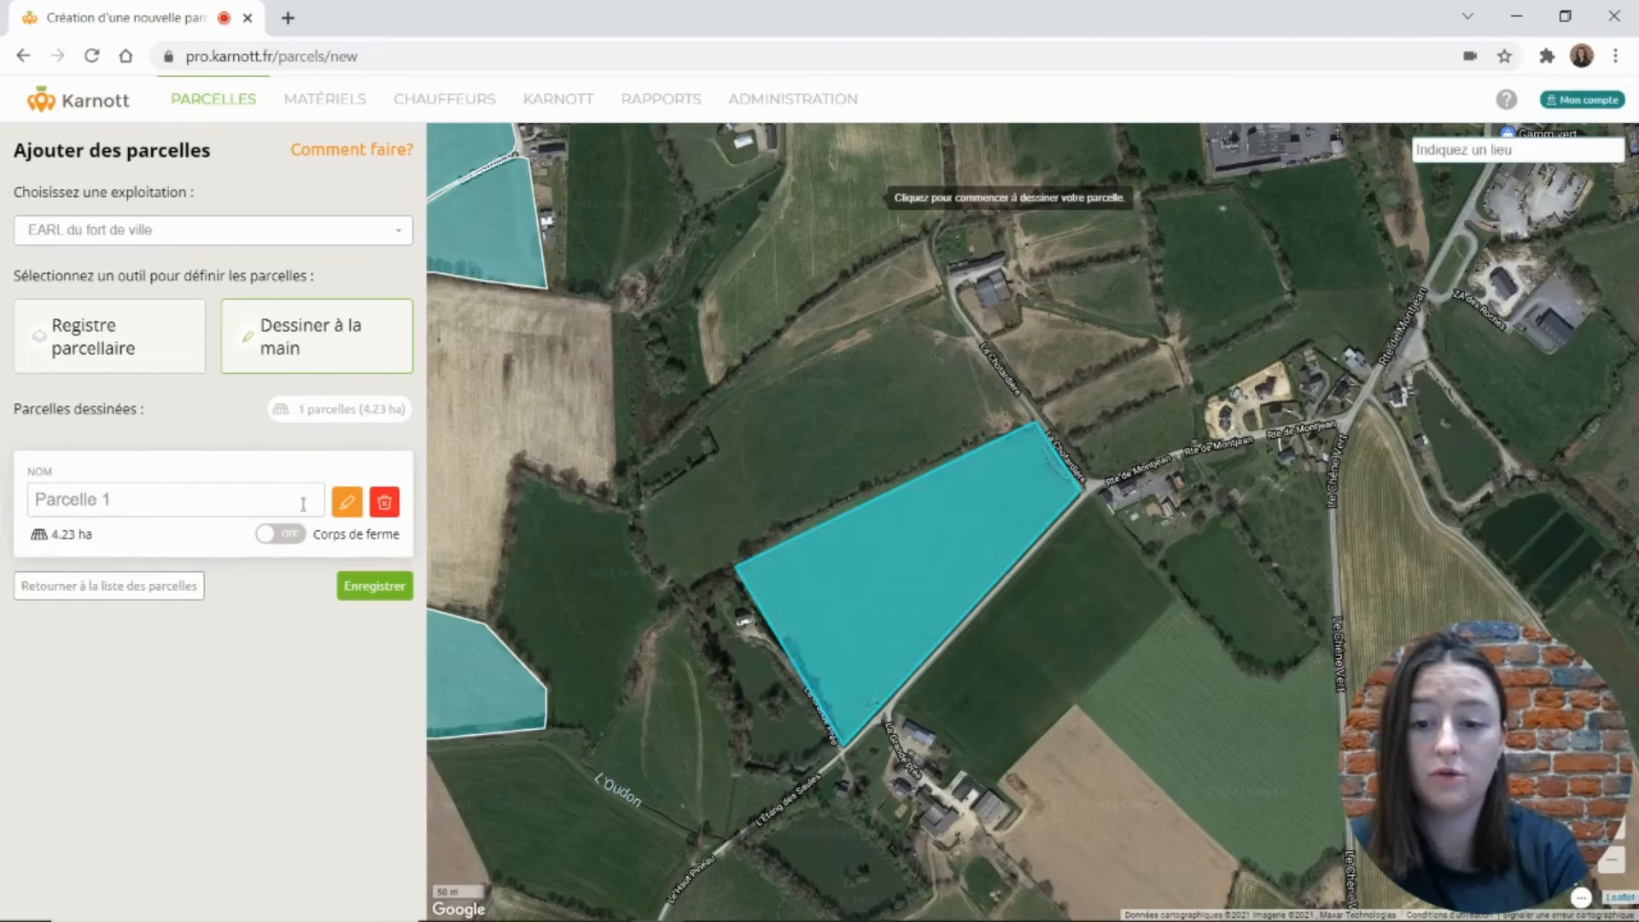
Step: Mark Parcelle 1 as Corps de ferme and save it under the exploitation Ferme de Servane
click(268, 538)
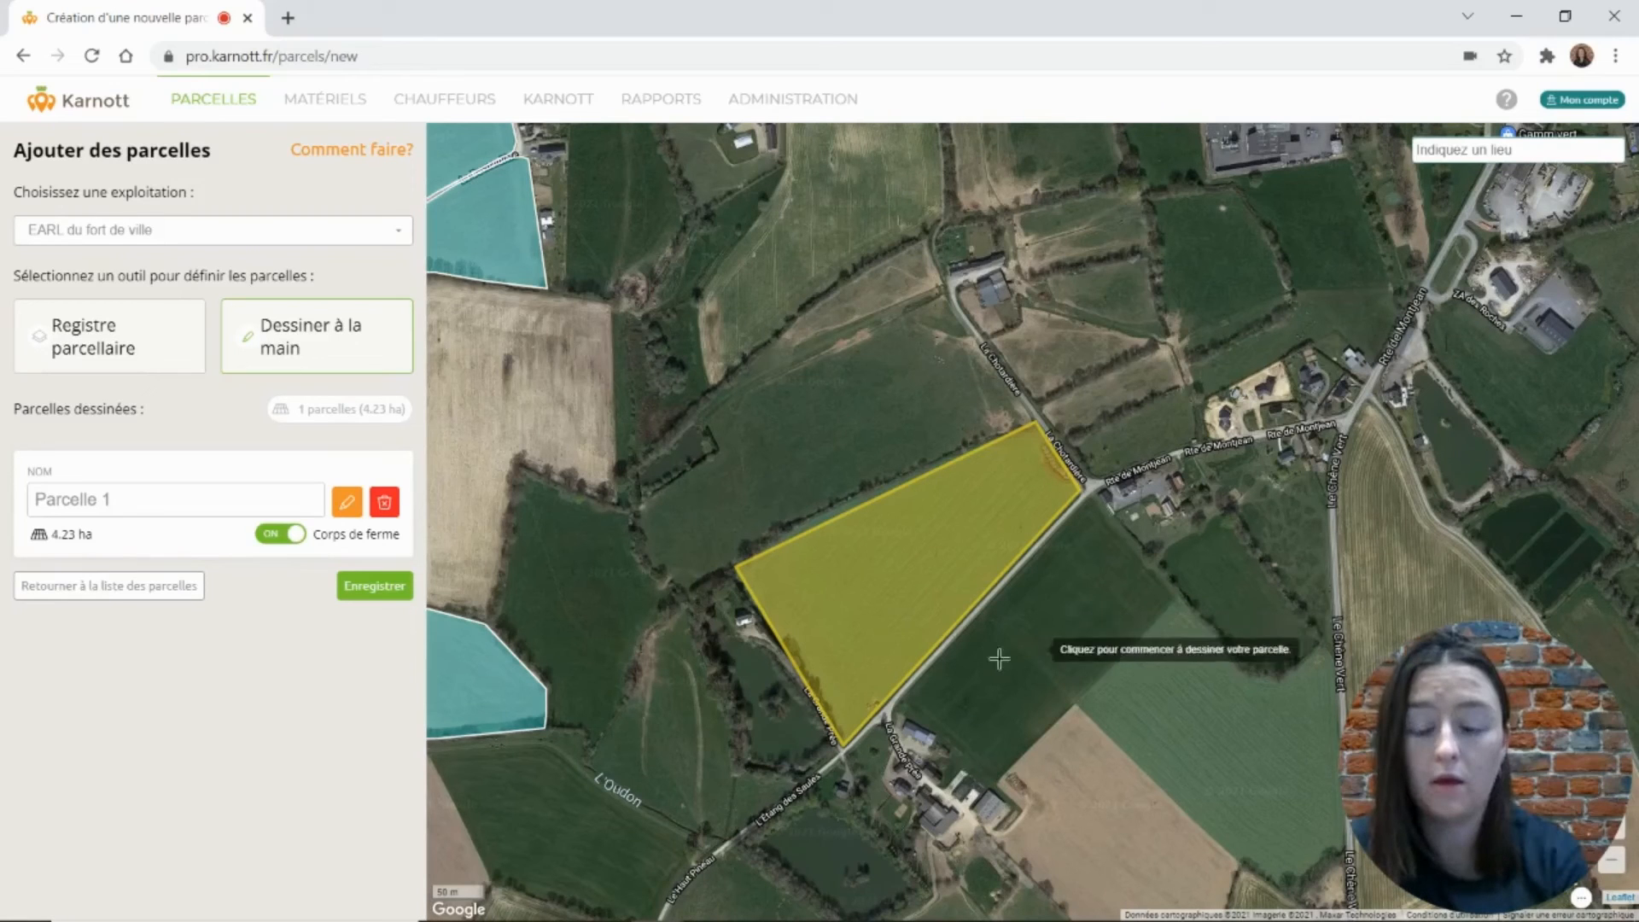
scroll(774, 524, down, 1)
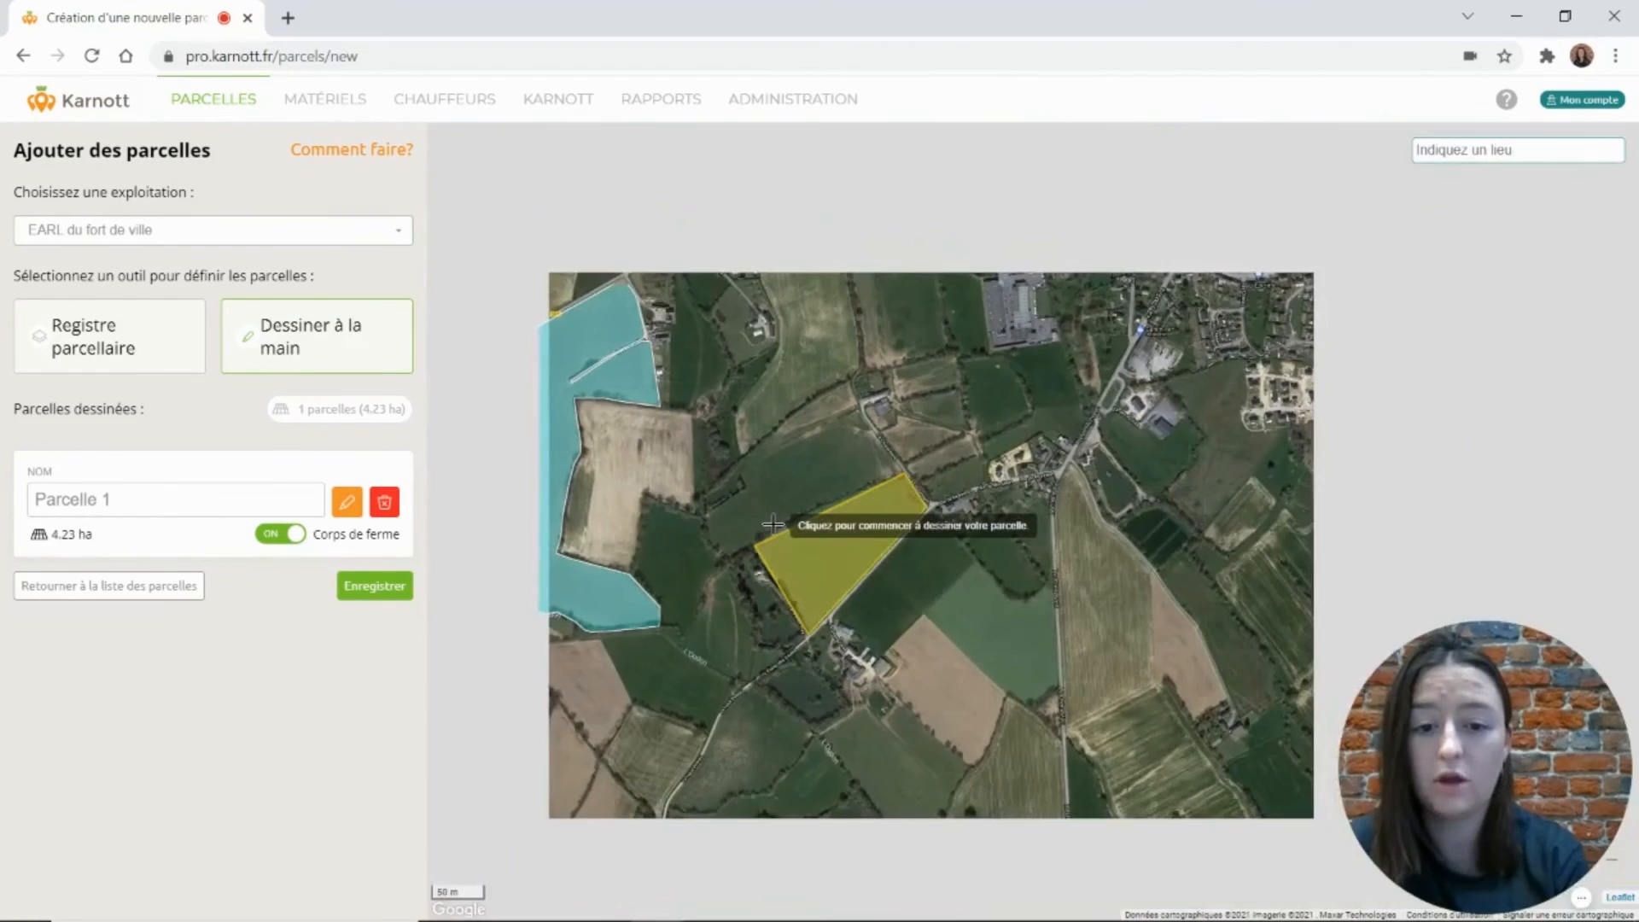
click(109, 229)
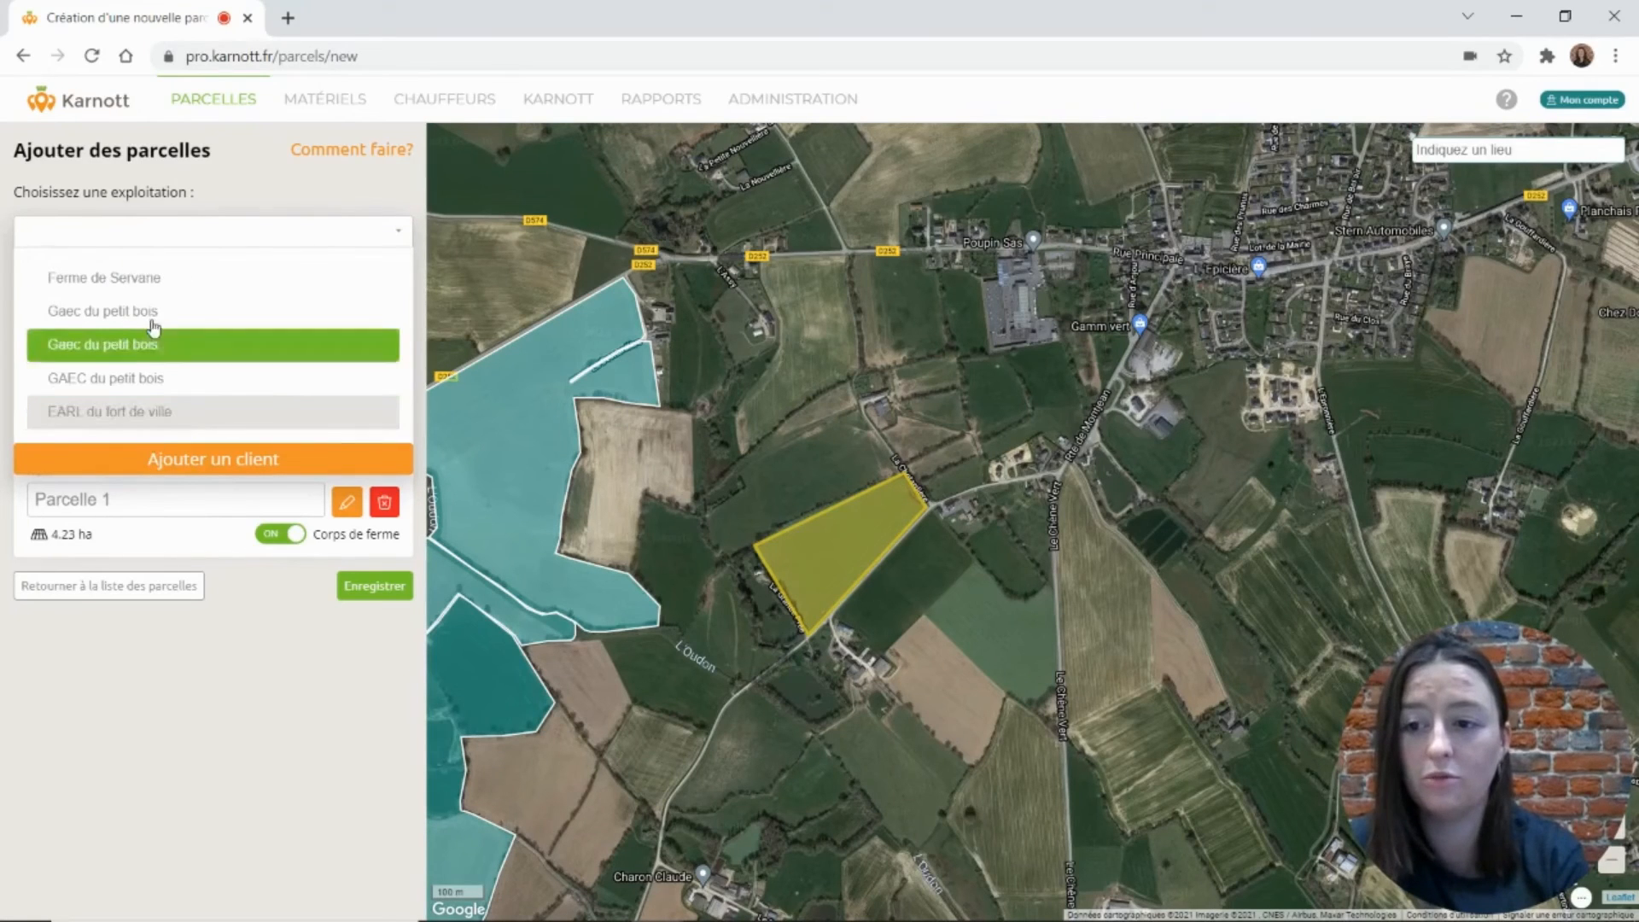
click(146, 278)
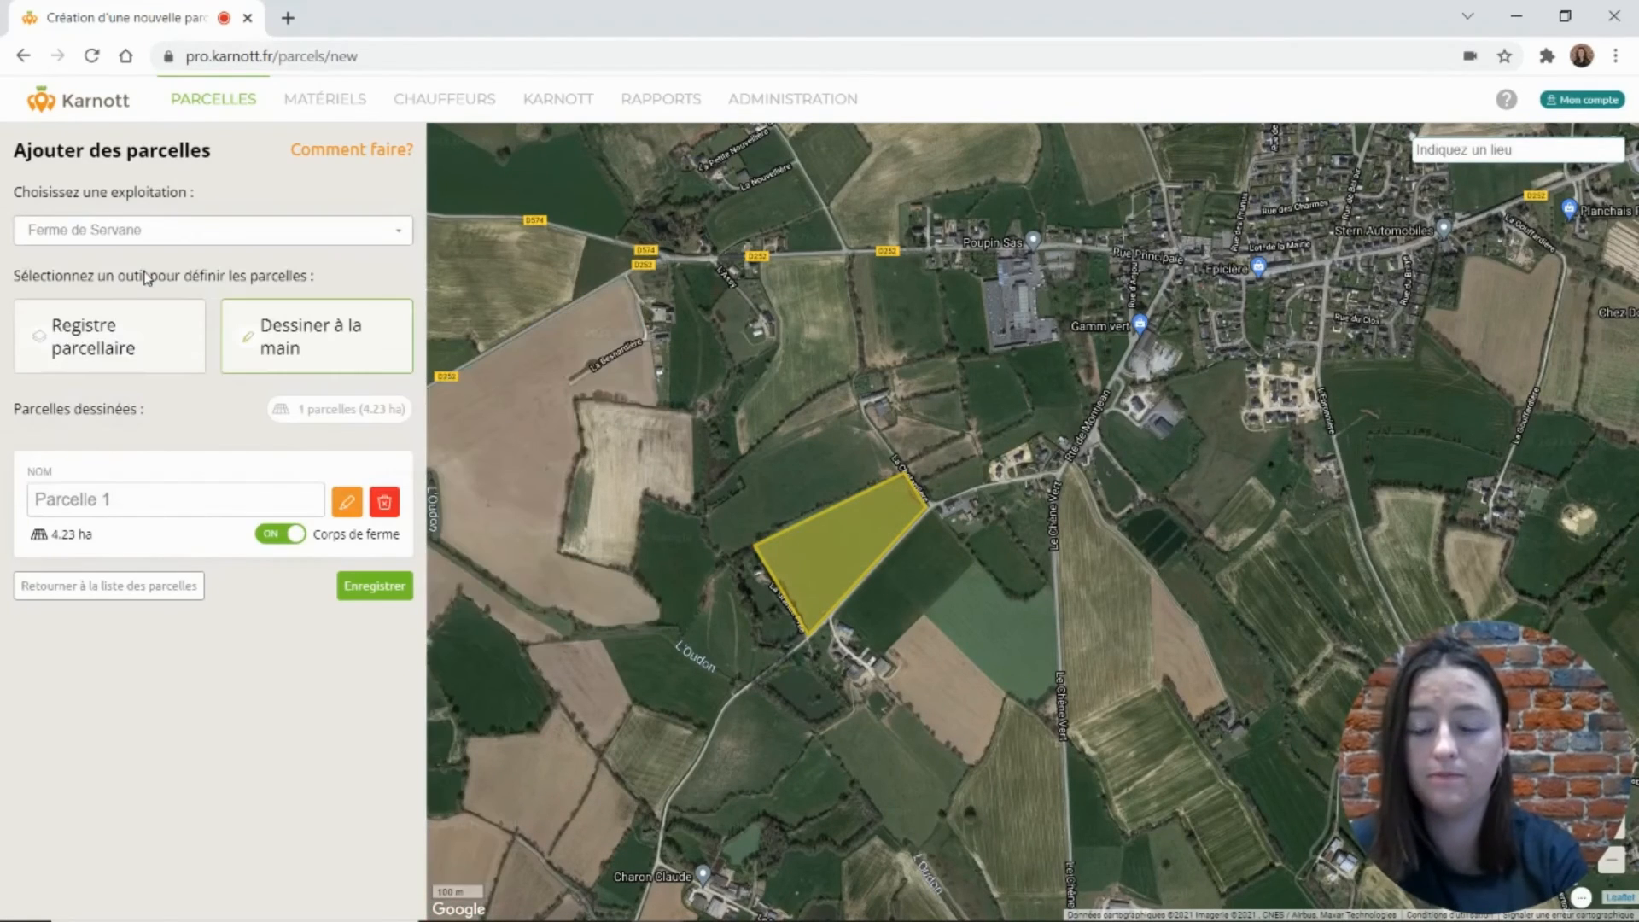
click(375, 586)
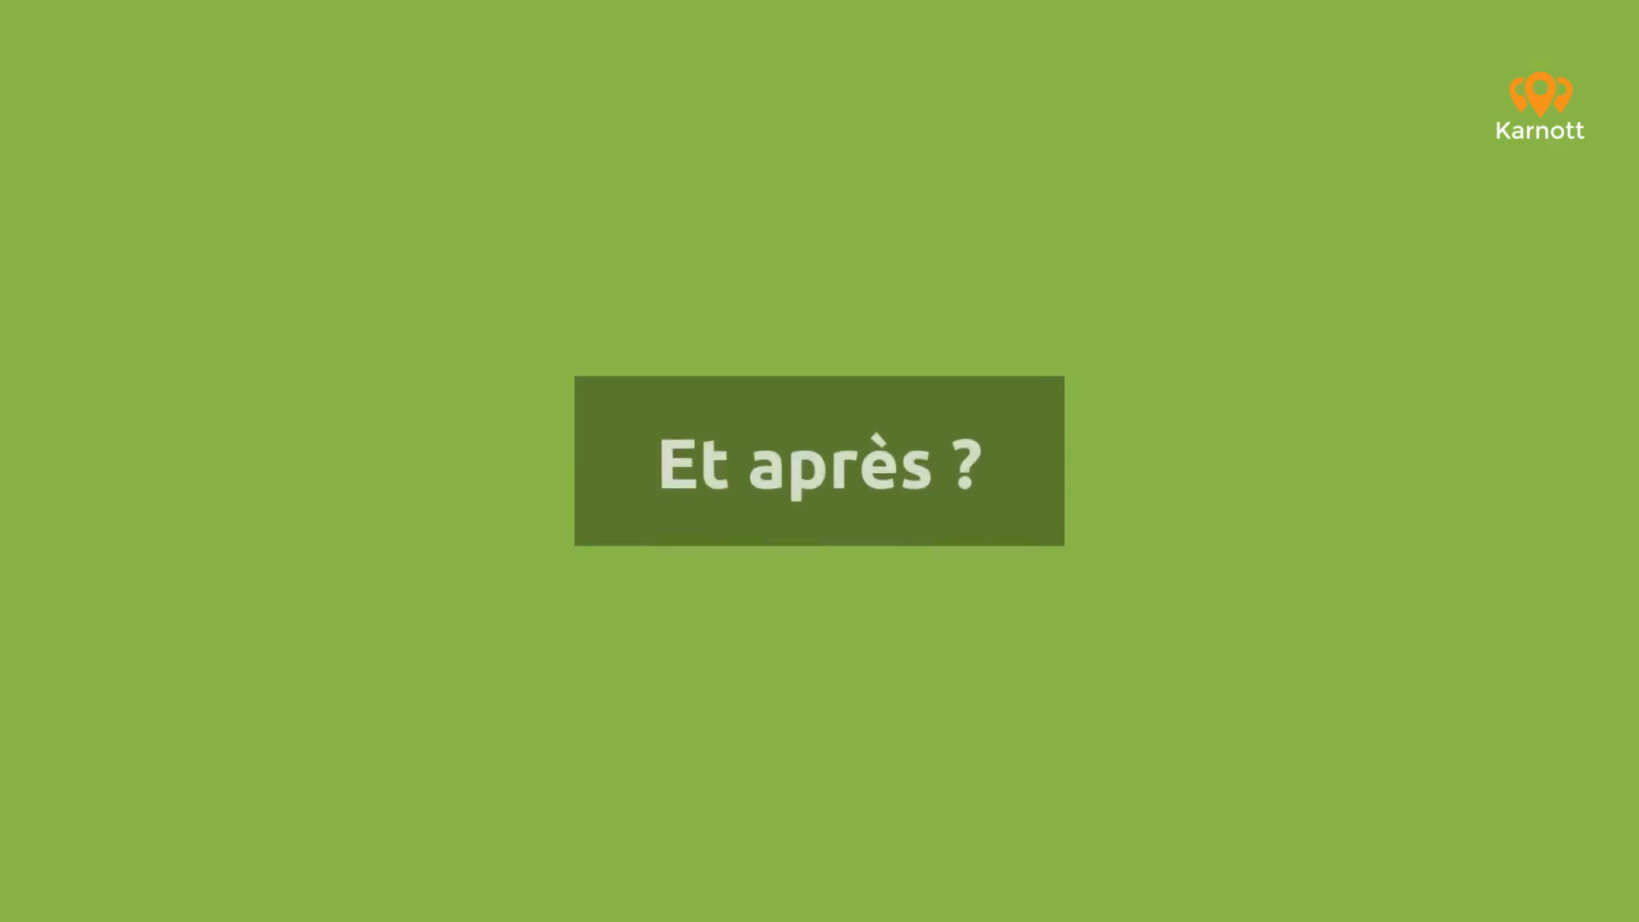